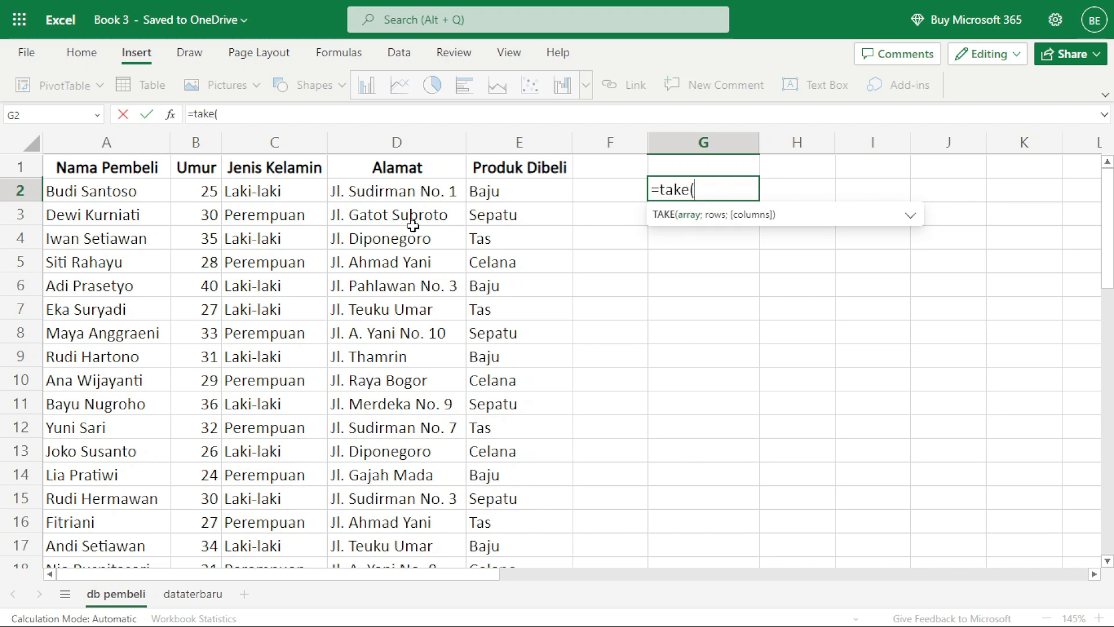
- Complete the formula in G2 as =TAKE(A2:A21;3) to extract the first three buyer names
{"action": "left_click_drag", "start_coordinate": [129, 190], "coordinate": [137, 391]}
{"action": "type", "text": ";"}
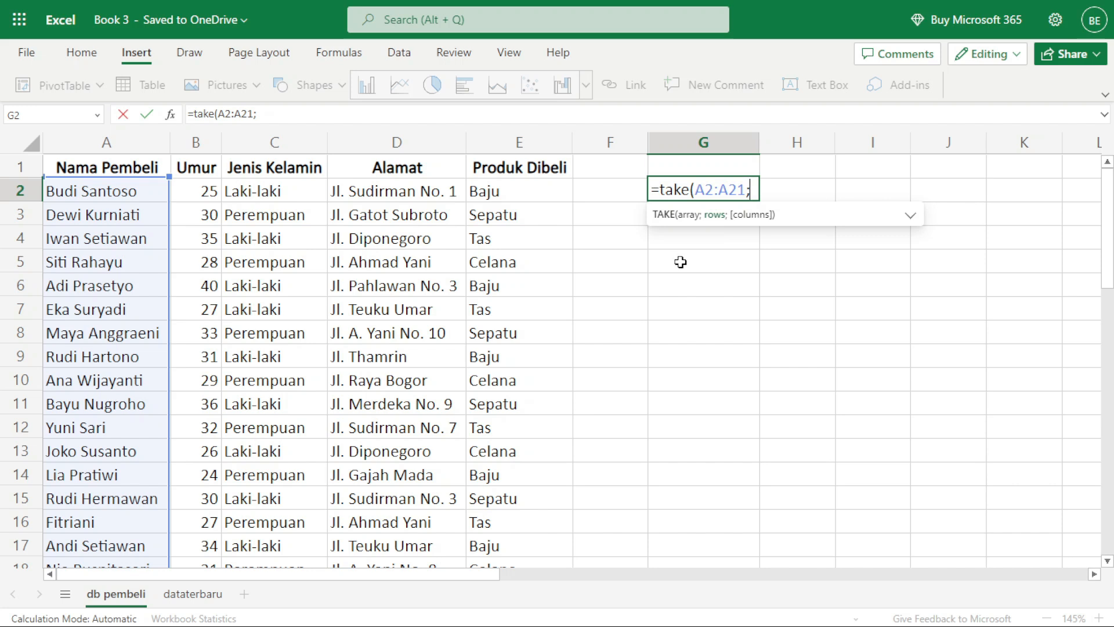
{"action": "type", "text": "3"}
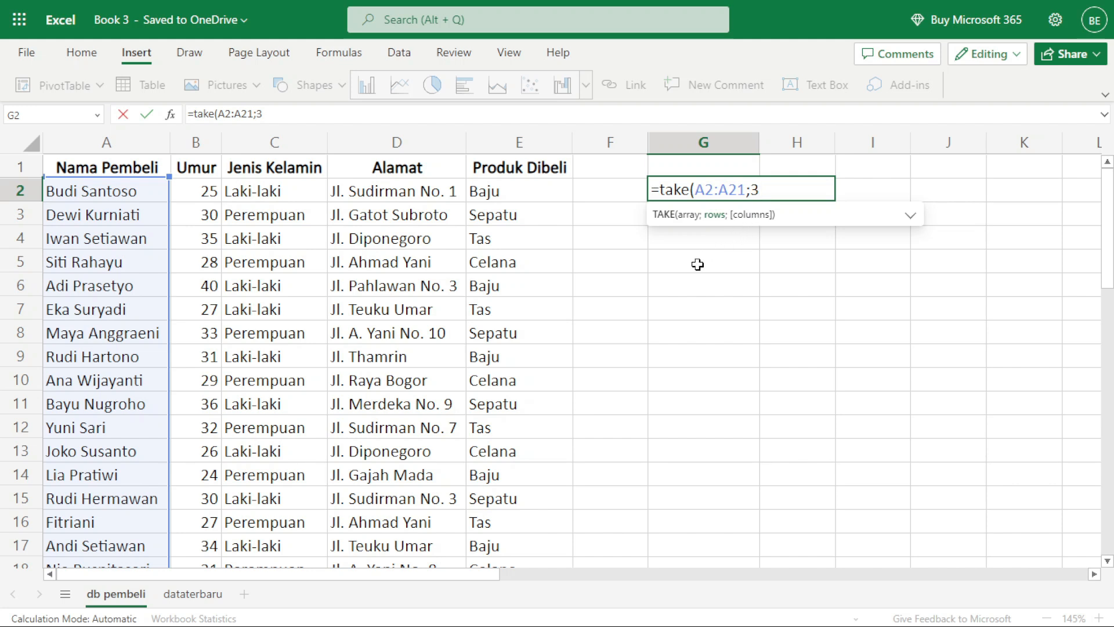
{"action": "type", "text": ")"}
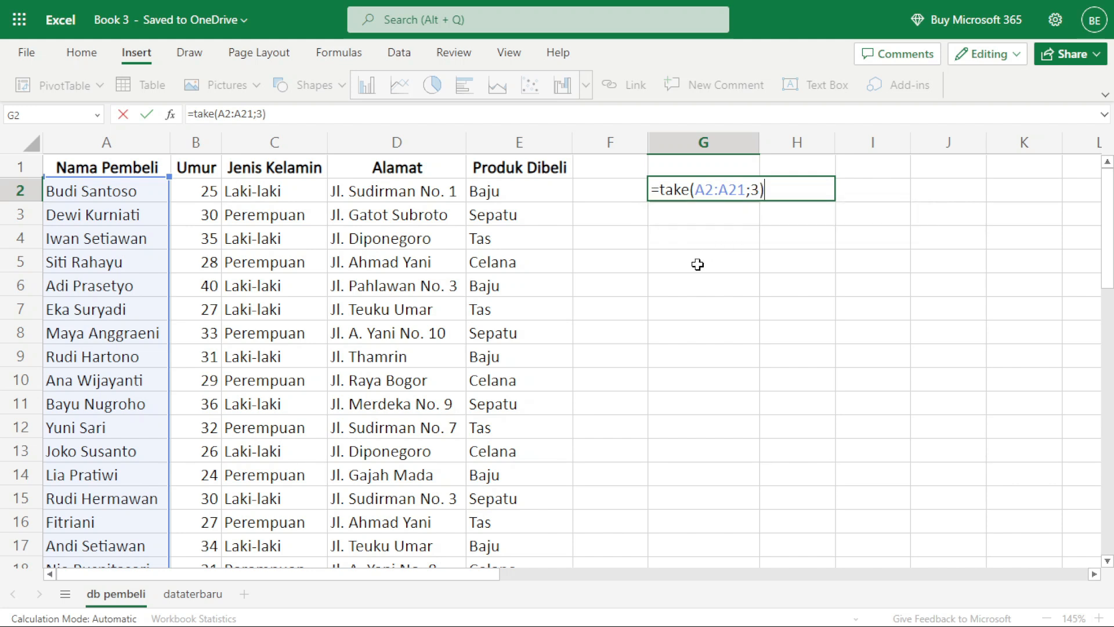
{"action": "key", "text": "Return"}
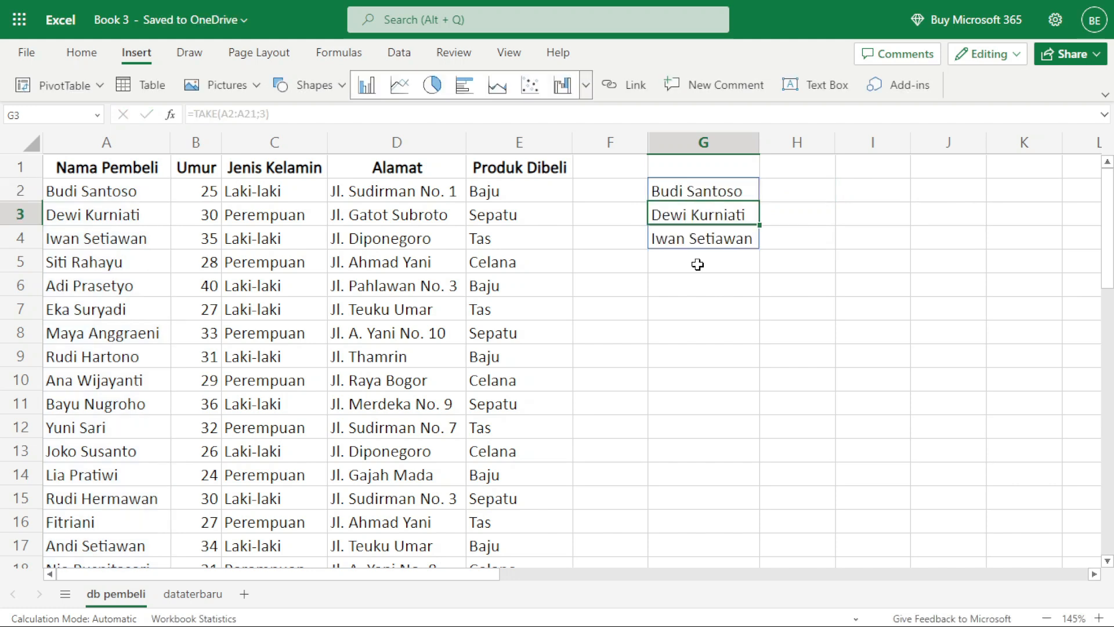
{"action": "left_click_drag", "start_coordinate": [157, 190], "coordinate": [155, 229]}
{"action": "left_click_drag", "start_coordinate": [732, 191], "coordinate": [714, 241]}
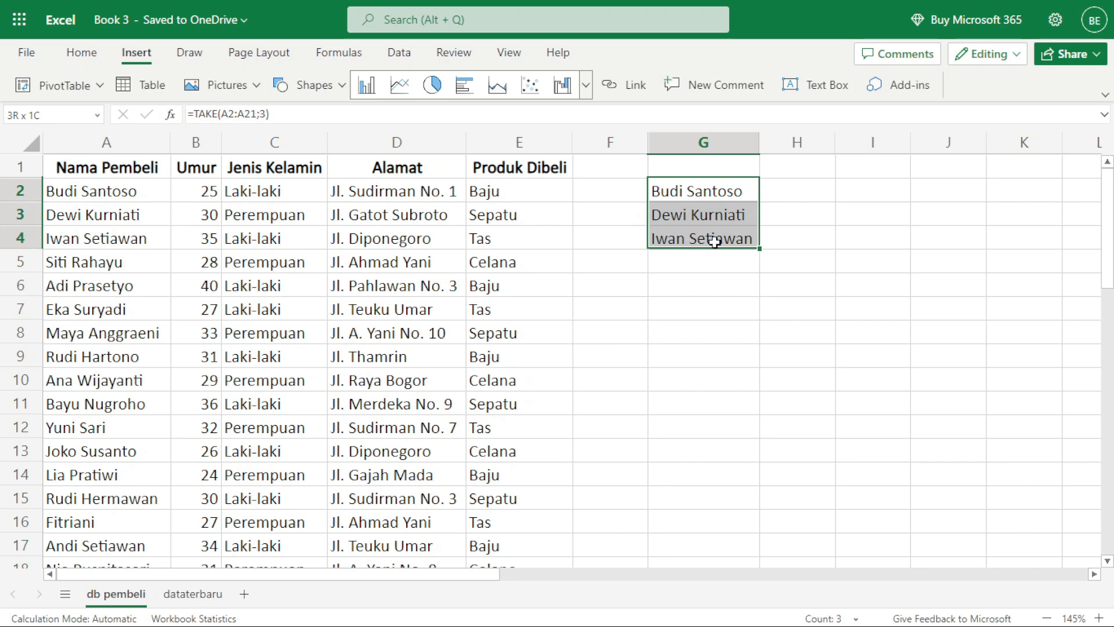
{"action": "left_click", "coordinate": [704, 267]}
- Change the rows argument of the TAKE formula in G2 to -5 and compare the output with the last five names in column A
{"action": "left_click", "coordinate": [734, 192]}
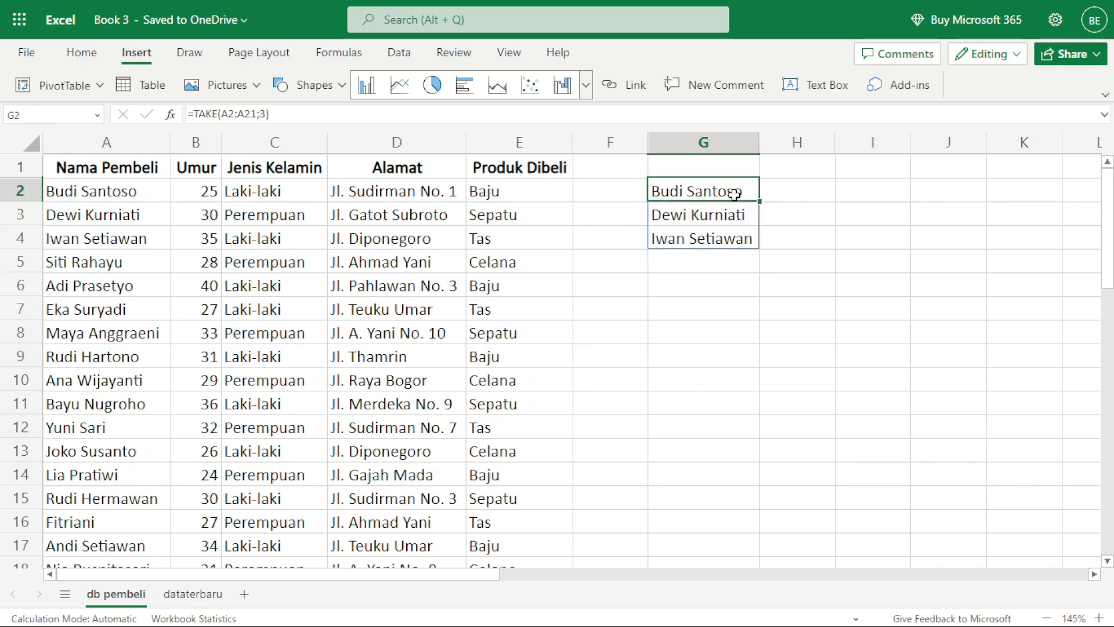
{"action": "double_click", "coordinate": [736, 194]}
{"action": "scroll", "coordinate": [681, 321], "scroll_direction": "down", "scroll_amount": 3}
{"action": "scroll", "coordinate": [681, 320], "scroll_direction": "up", "scroll_amount": 1}
{"action": "scroll", "coordinate": [681, 320], "scroll_direction": "up", "scroll_amount": 3}
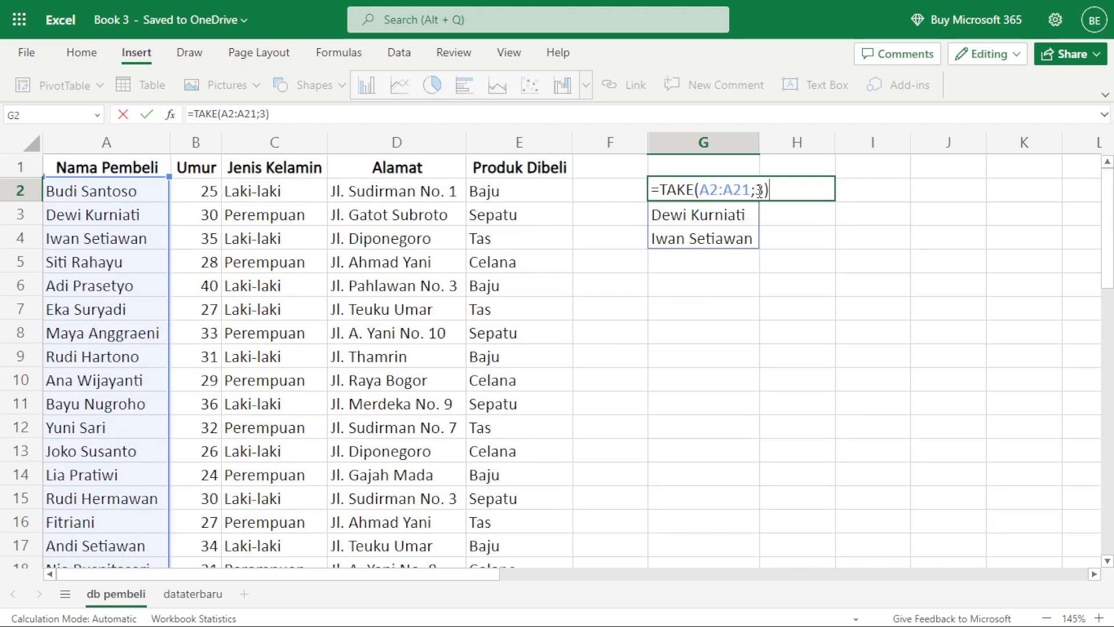
{"action": "left_click_drag", "start_coordinate": [757, 190], "coordinate": [766, 189]}
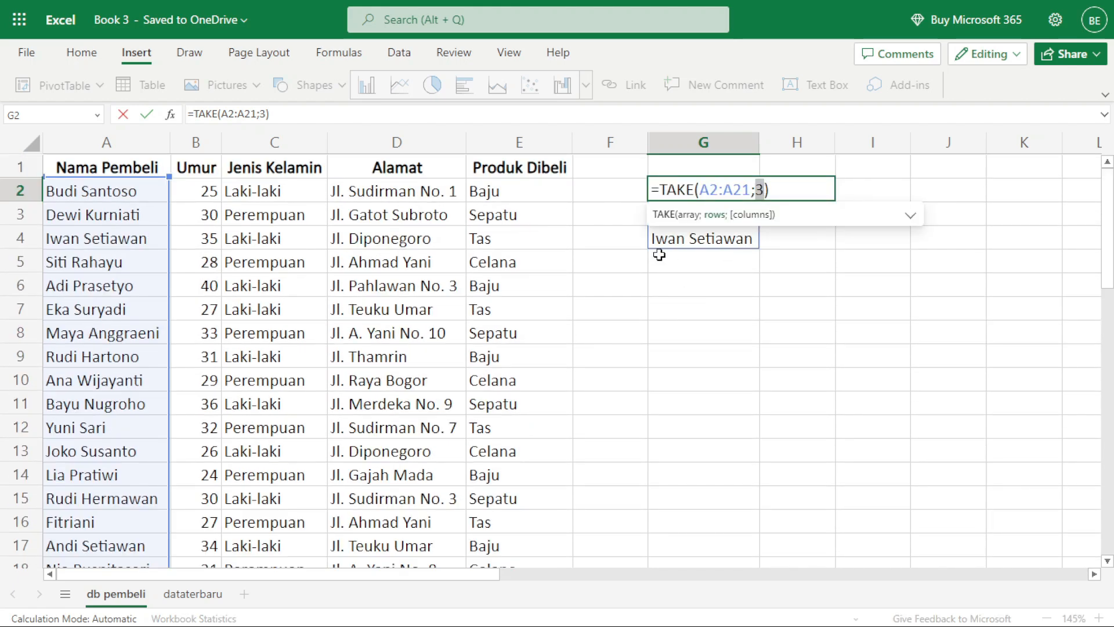
{"action": "type", "text": "-"}
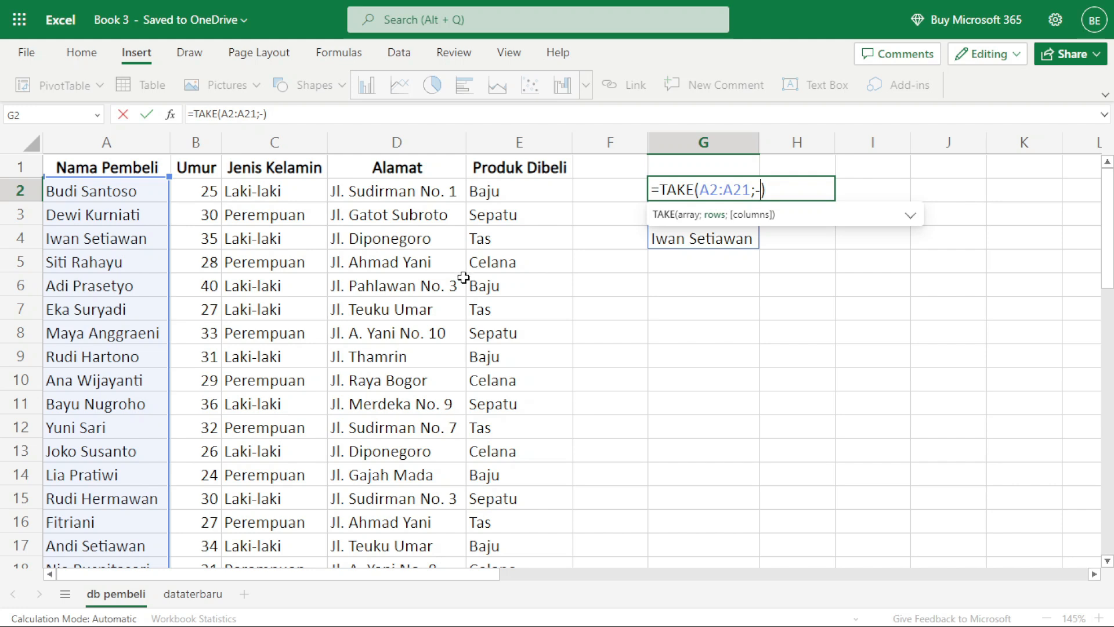
{"action": "type", "text": "5"}
{"action": "key", "text": "Return"}
{"action": "scroll", "coordinate": [468, 291], "scroll_direction": "down", "scroll_amount": 5}
{"action": "left_click_drag", "start_coordinate": [122, 380], "coordinate": [111, 481]}
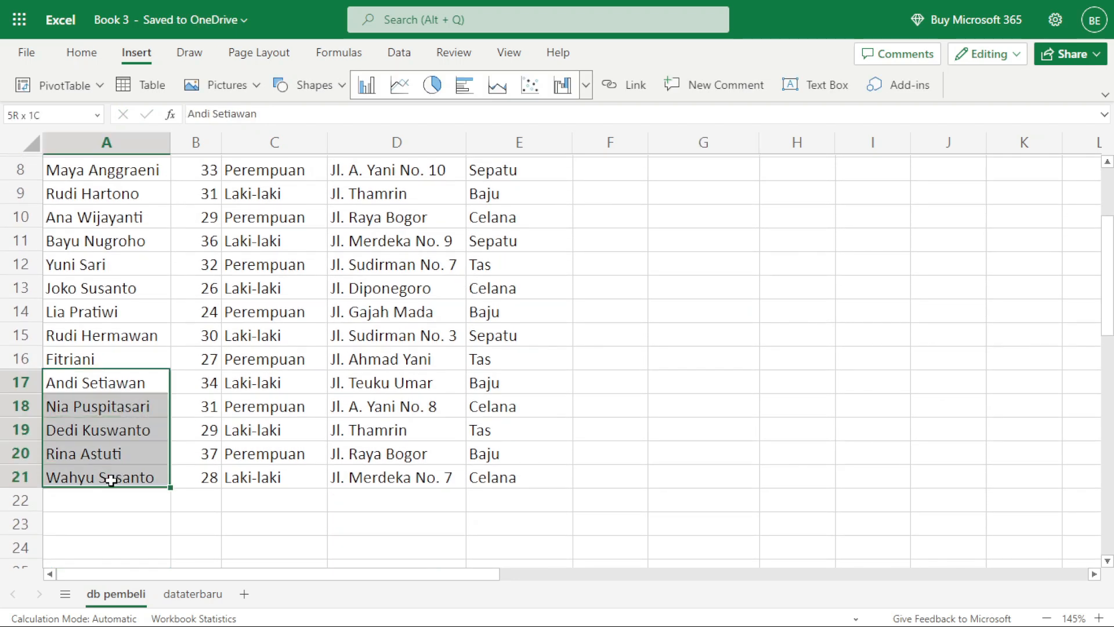
{"action": "scroll", "coordinate": [443, 406], "scroll_direction": "up", "scroll_amount": 5}
{"action": "left_click_drag", "start_coordinate": [697, 191], "coordinate": [684, 281]}
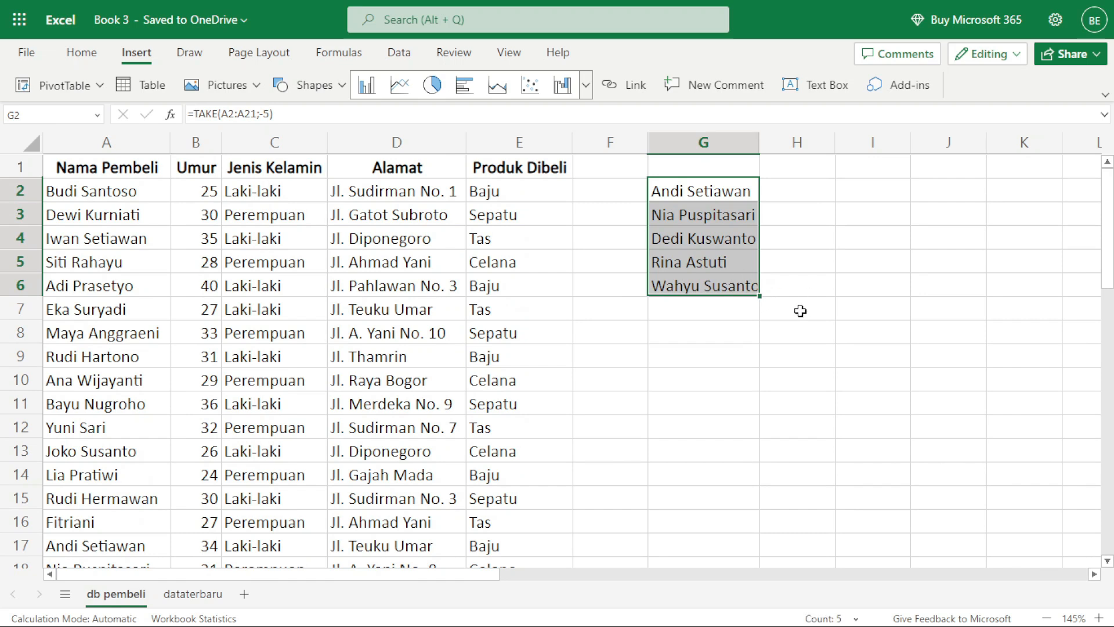
{"action": "left_click", "coordinate": [711, 355]}
- Rewrite the formula in G2 as =TAKE(A2:E21;3) to extract the first three complete records
{"action": "left_click", "coordinate": [668, 198]}
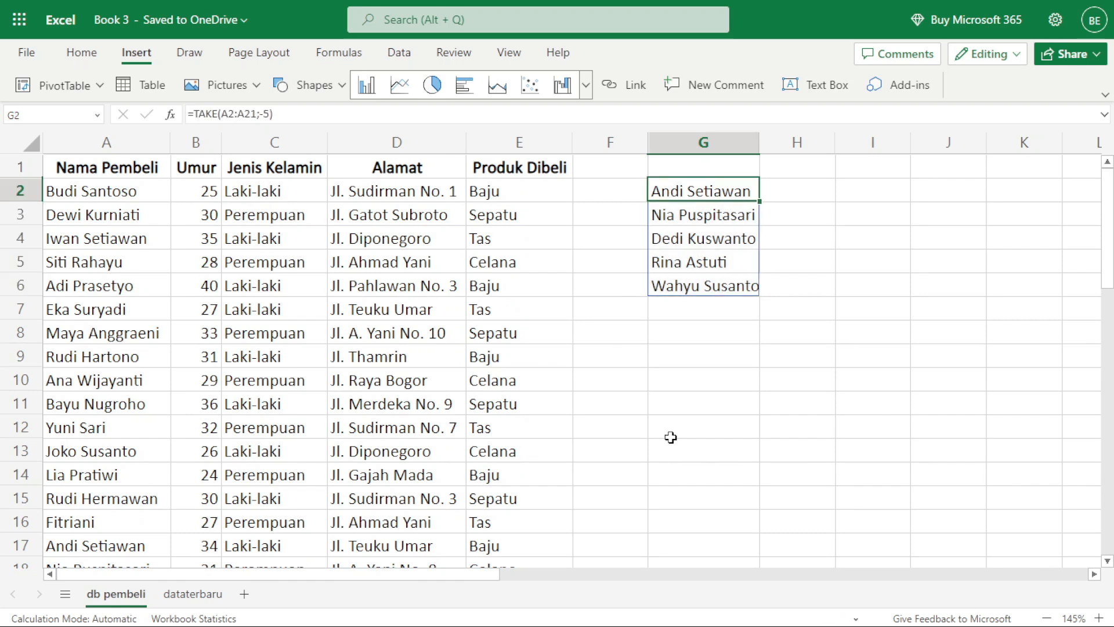
{"action": "left_click_drag", "start_coordinate": [224, 112], "coordinate": [523, 112]}
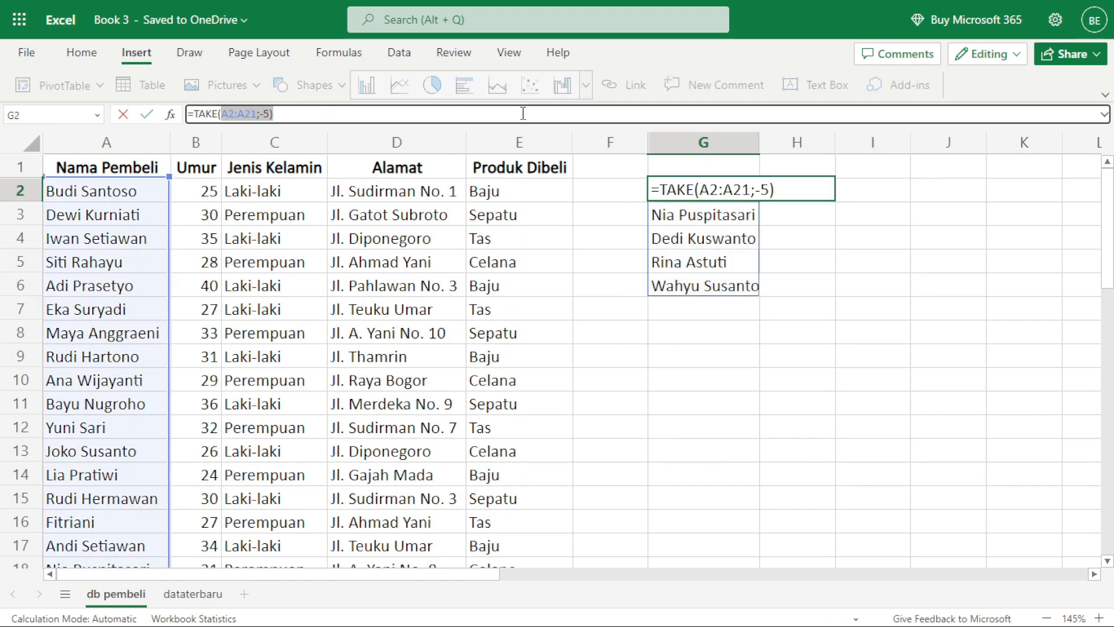
{"action": "key", "text": "BackSpace"}
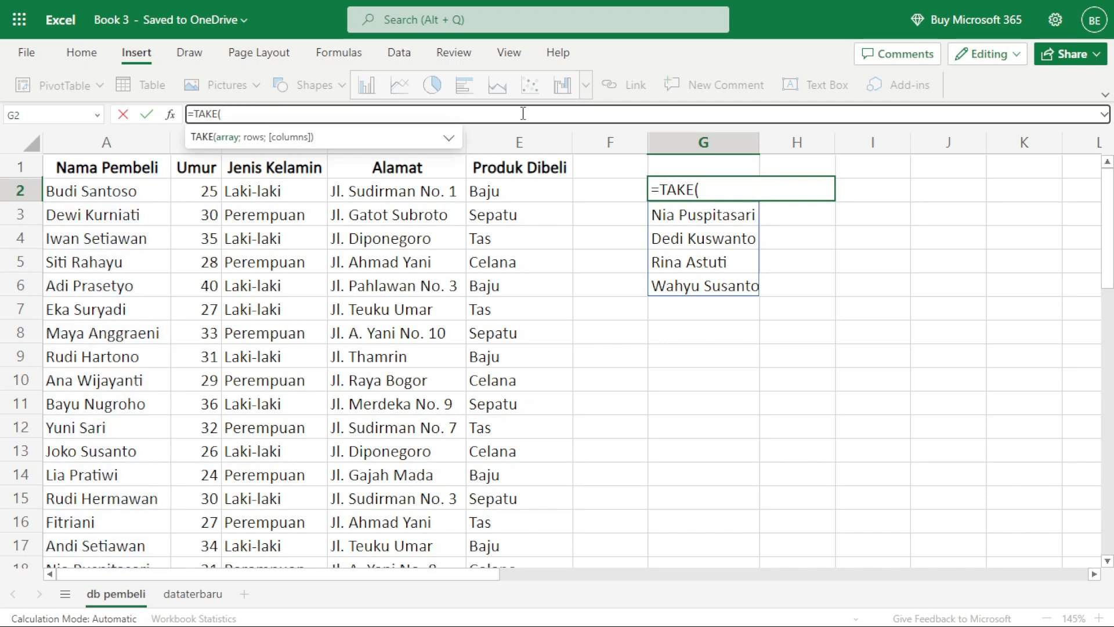
{"action": "left_click_drag", "start_coordinate": [111, 193], "coordinate": [493, 566]}
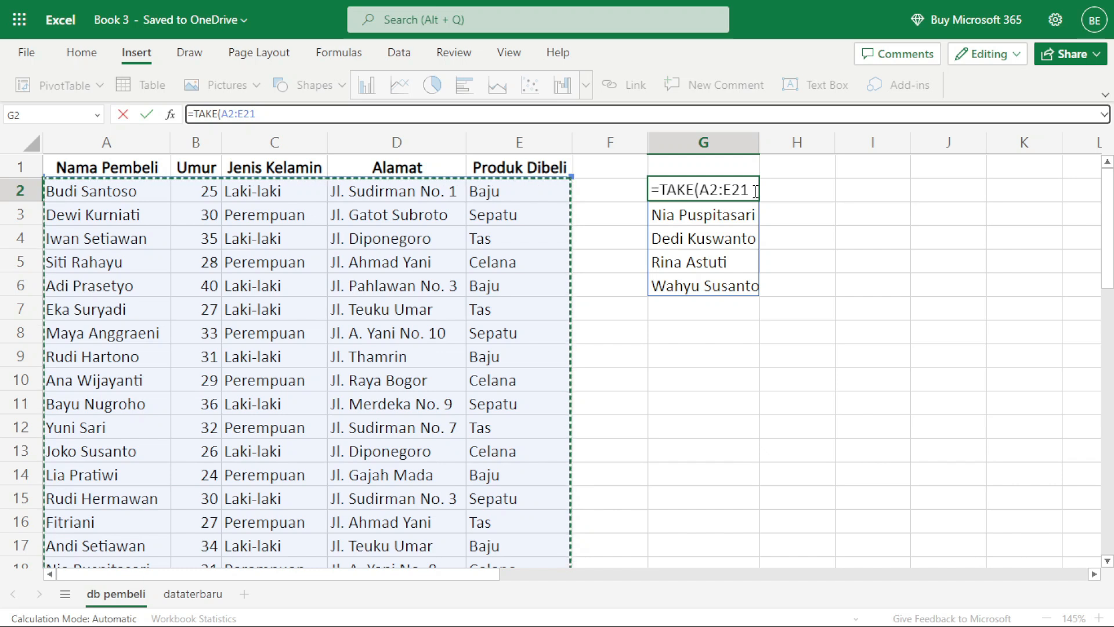
{"action": "type", "text": ";"}
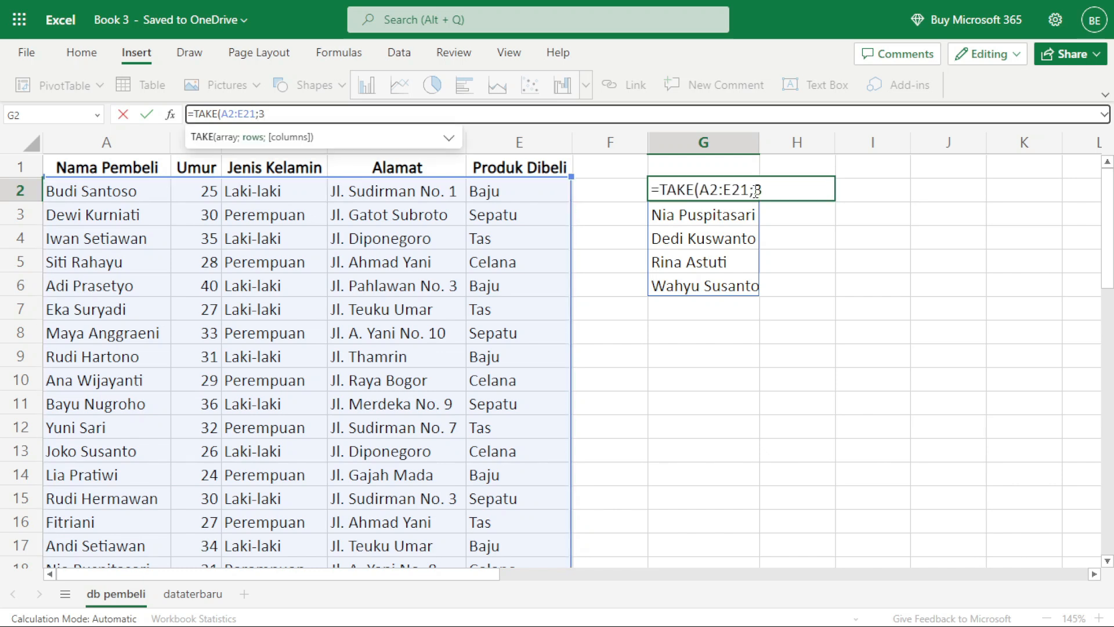
{"action": "type", "text": "3)"}
{"action": "key", "text": "Return"}
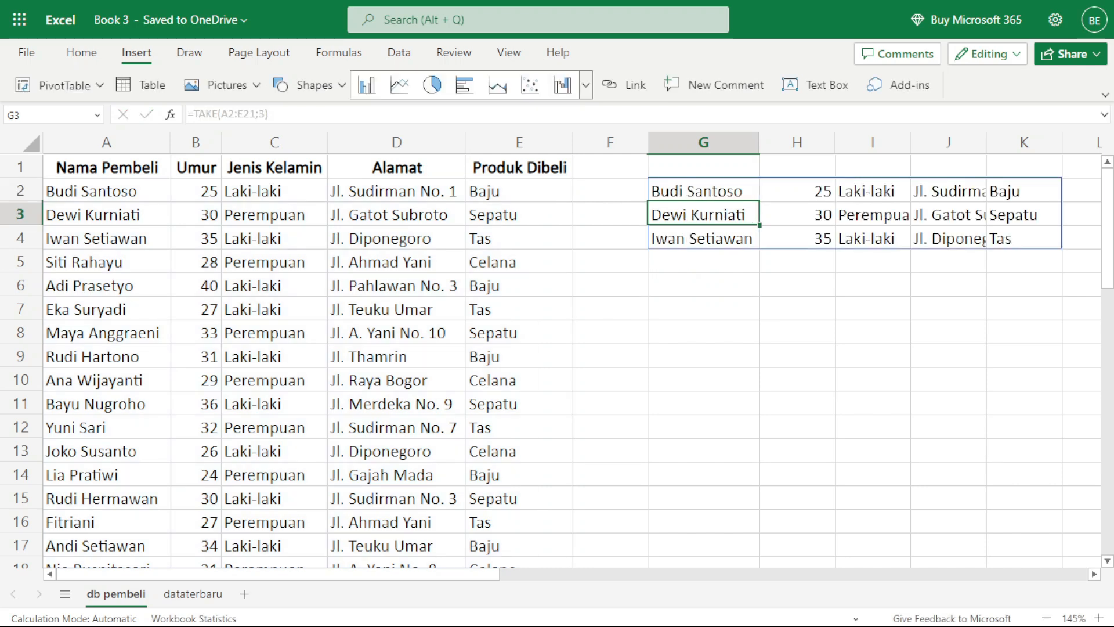
- Copy the headers from A1:E1 to G1 above the extracted records and fit columns G to K to their contents
{"action": "left_click_drag", "start_coordinate": [716, 142], "coordinate": [875, 142]}
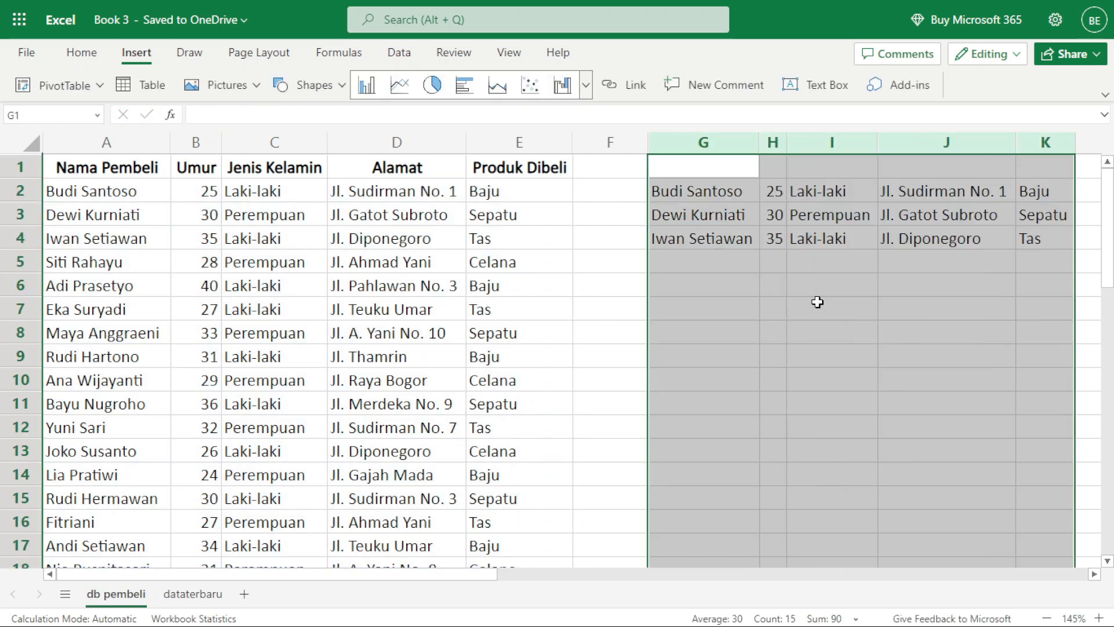
{"action": "left_click", "coordinate": [809, 332]}
{"action": "left_click_drag", "start_coordinate": [165, 167], "coordinate": [506, 167]}
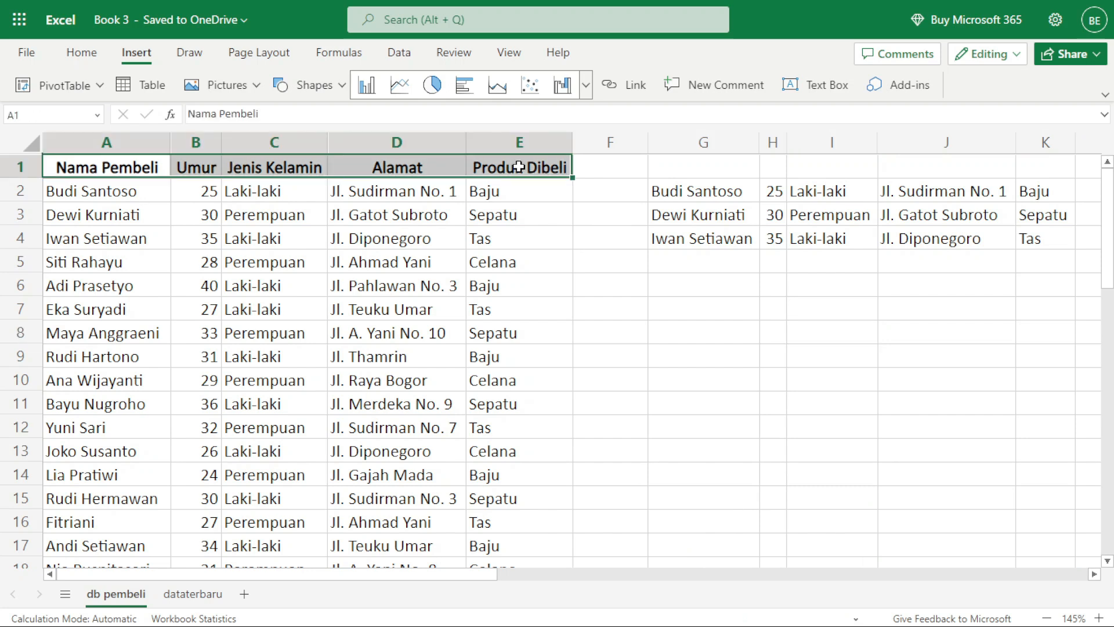
{"action": "key", "text": "ctrl+c"}
{"action": "left_click", "coordinate": [699, 171]}
{"action": "key", "text": "ctrl+v"}
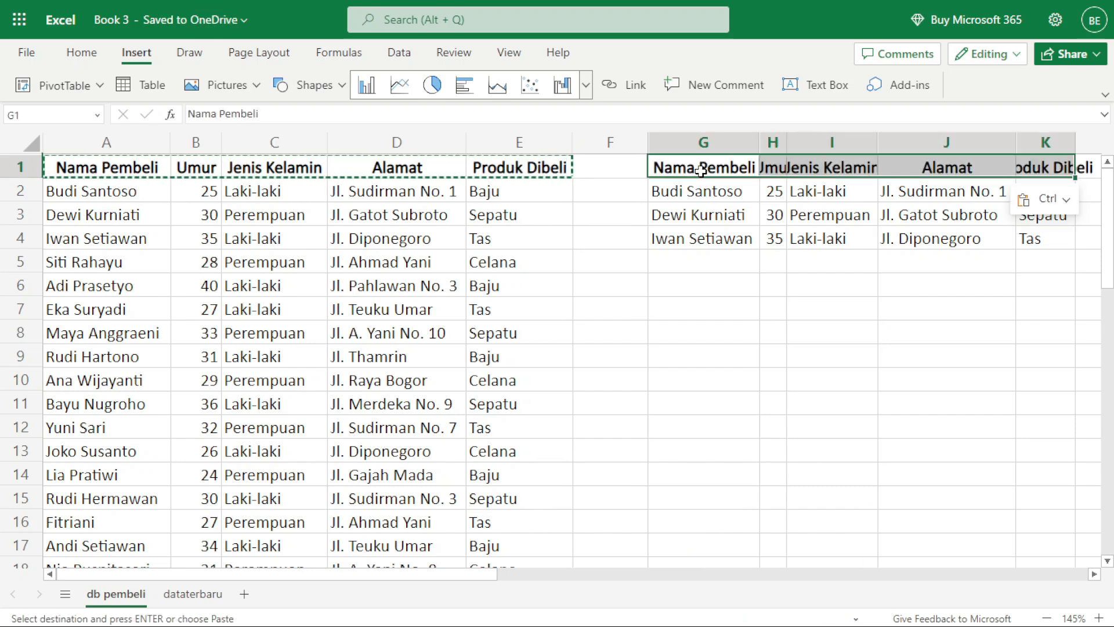
{"action": "left_click", "coordinate": [863, 474]}
{"action": "left_click", "coordinate": [673, 214]}
{"action": "left_click", "coordinate": [694, 290]}
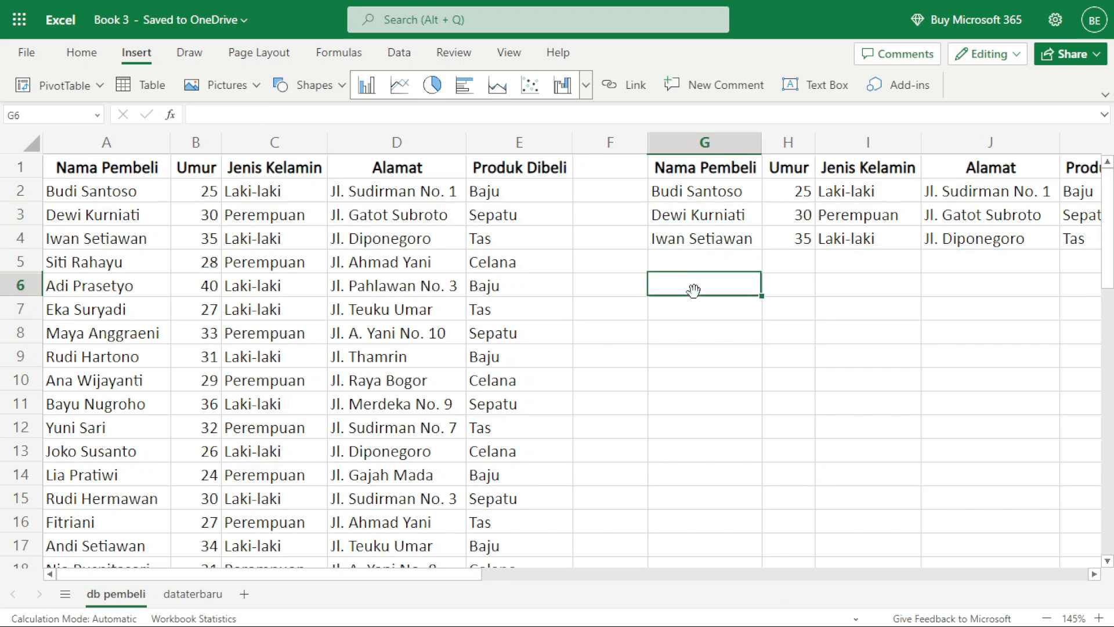
- Check the cells filled by the TAKE formula, and remove the extracted records and copied headers from columns G to K
{"action": "left_click", "coordinate": [719, 241]}
{"action": "left_click", "coordinate": [818, 240]}
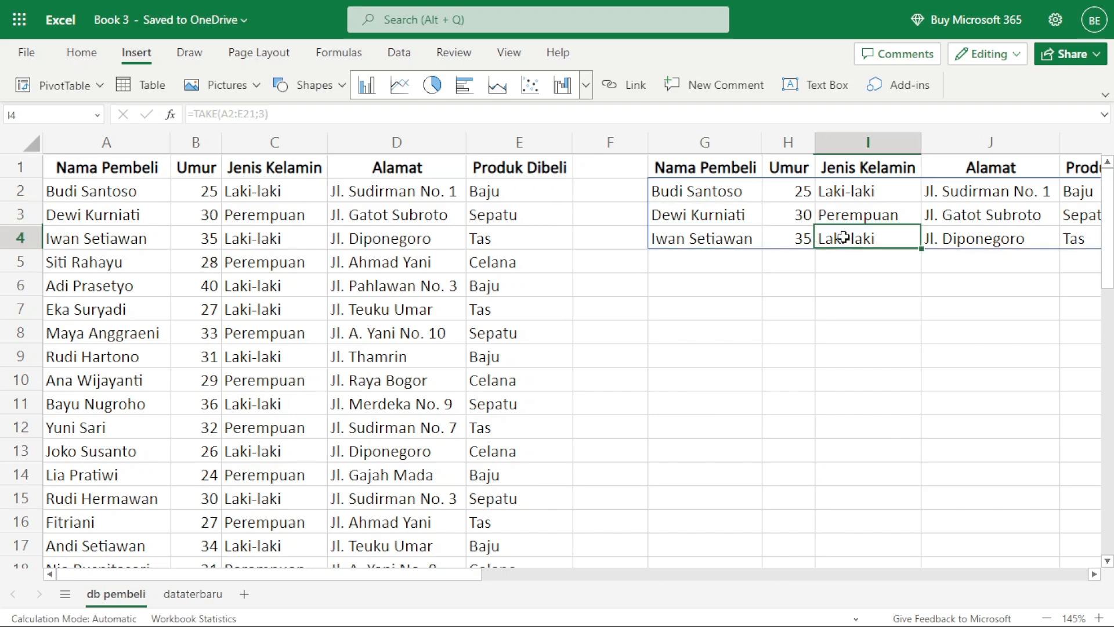
{"action": "left_click", "coordinate": [1018, 230]}
{"action": "left_click", "coordinate": [669, 193]}
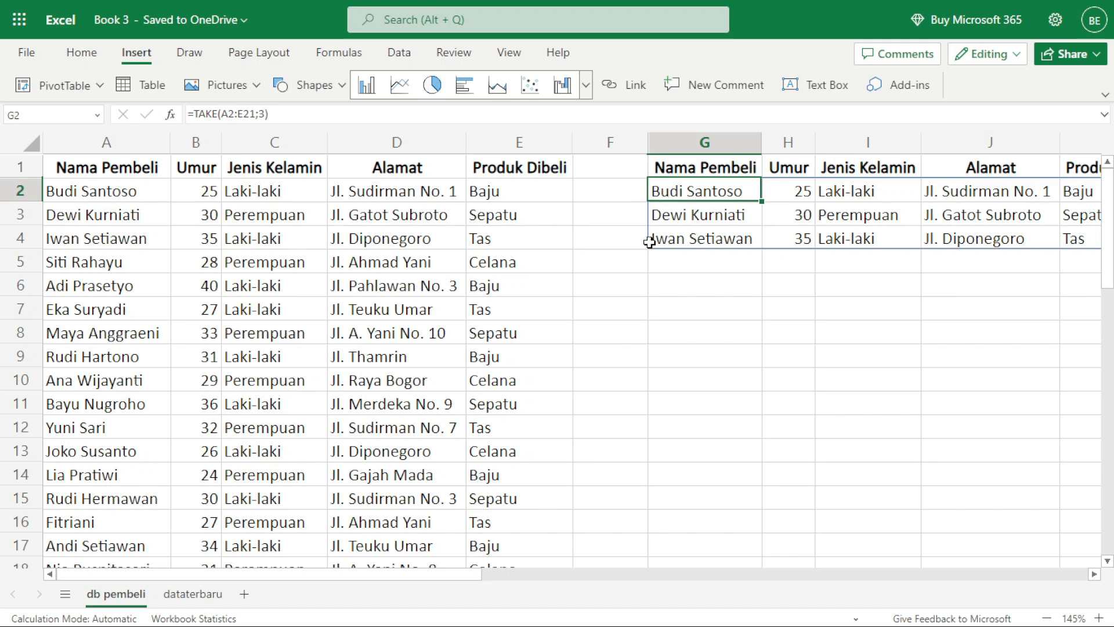
{"action": "key", "text": "Delete"}
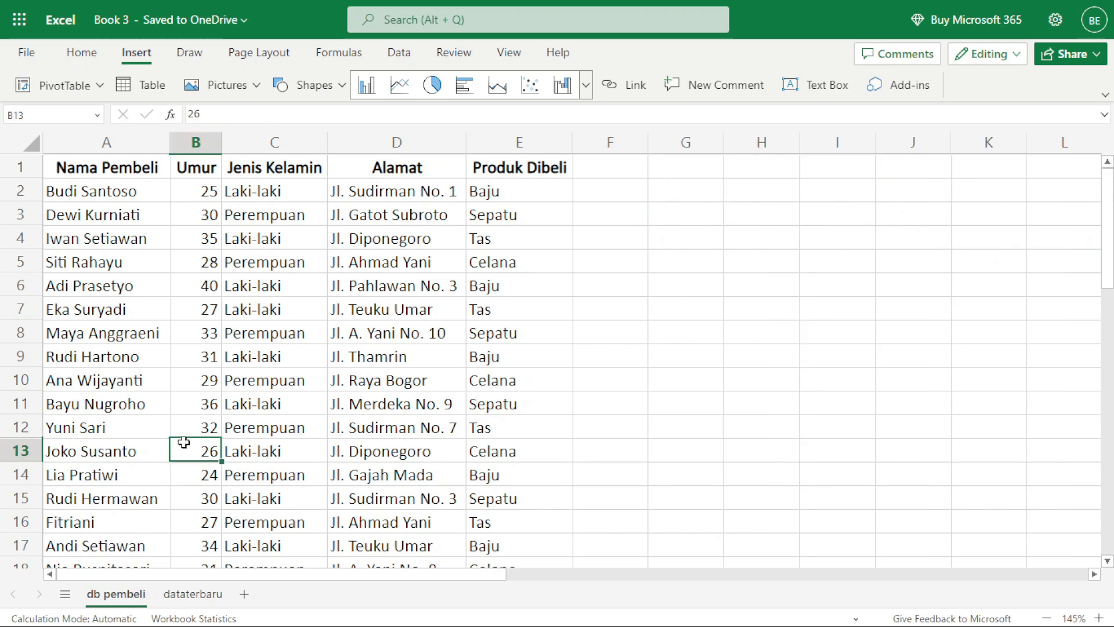
- Examine the last three records in rows 19 to 21 of the db pembeli sheet and look at the dataterbaru sheet
{"action": "scroll", "coordinate": [184, 442], "scroll_direction": "down", "scroll_amount": 5}
{"action": "scroll", "coordinate": [160, 437], "scroll_direction": "up", "scroll_amount": 4}
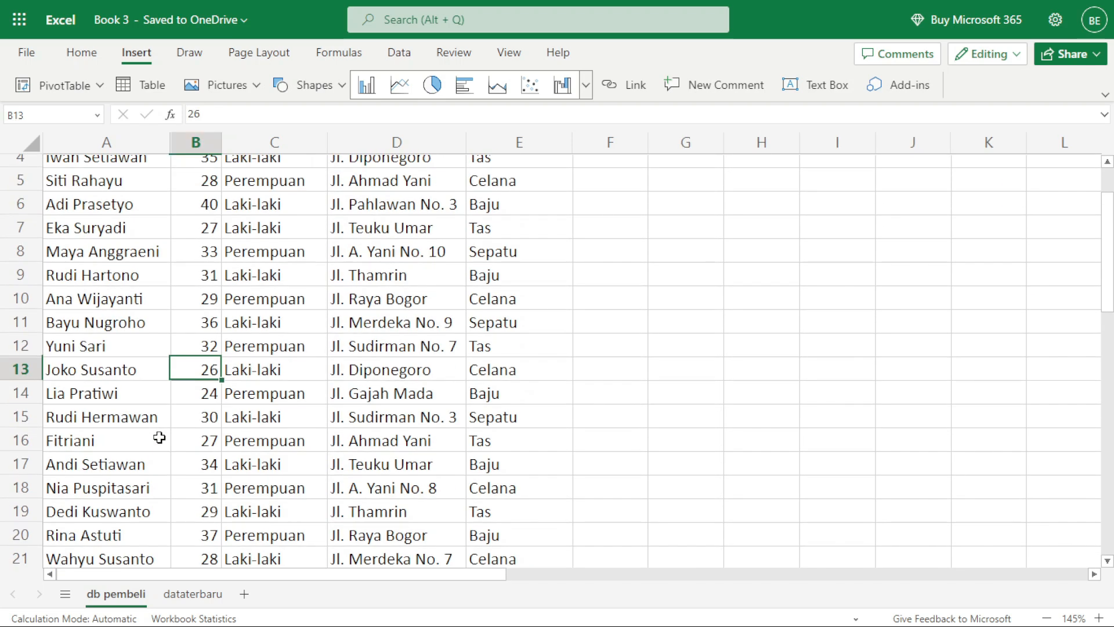
{"action": "scroll", "coordinate": [160, 437], "scroll_direction": "down", "scroll_amount": 1}
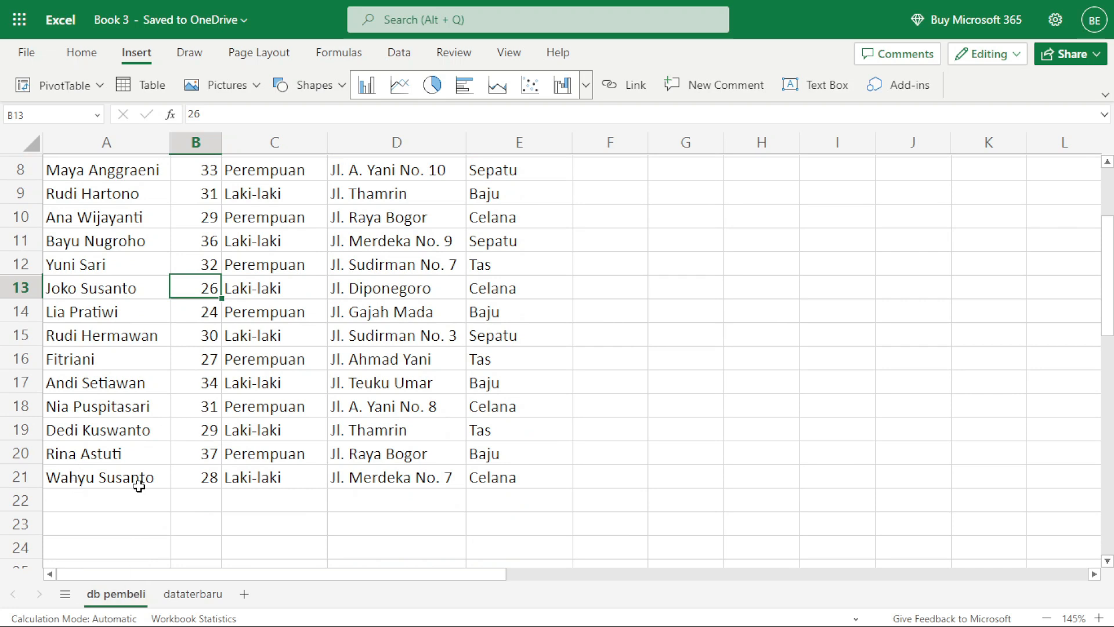
{"action": "left_click_drag", "start_coordinate": [60, 426], "coordinate": [487, 466]}
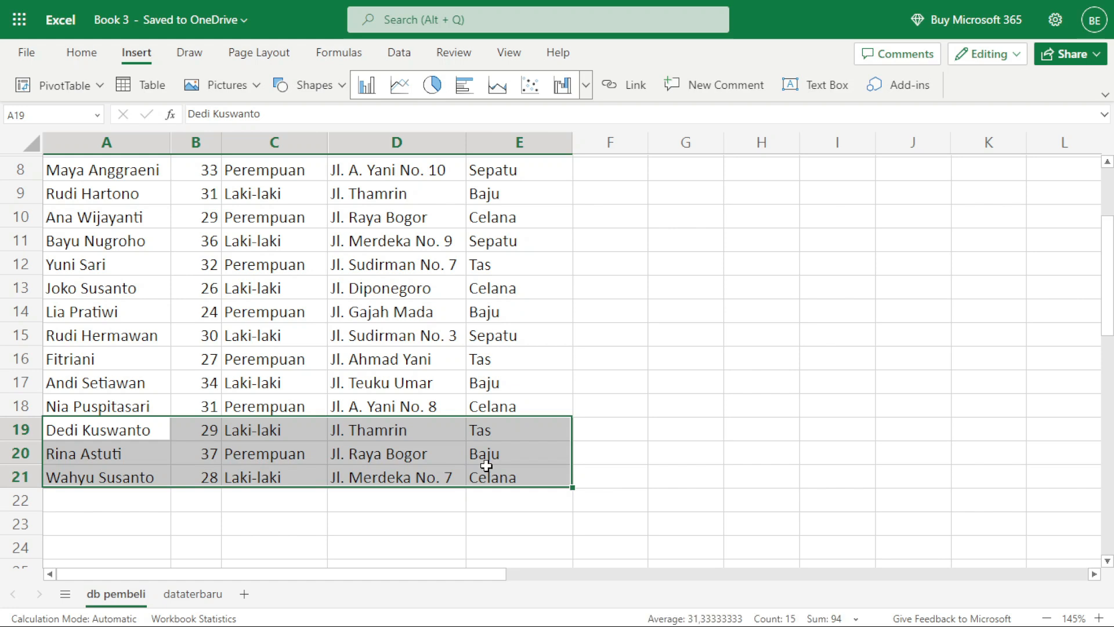
{"action": "left_click", "coordinate": [144, 498]}
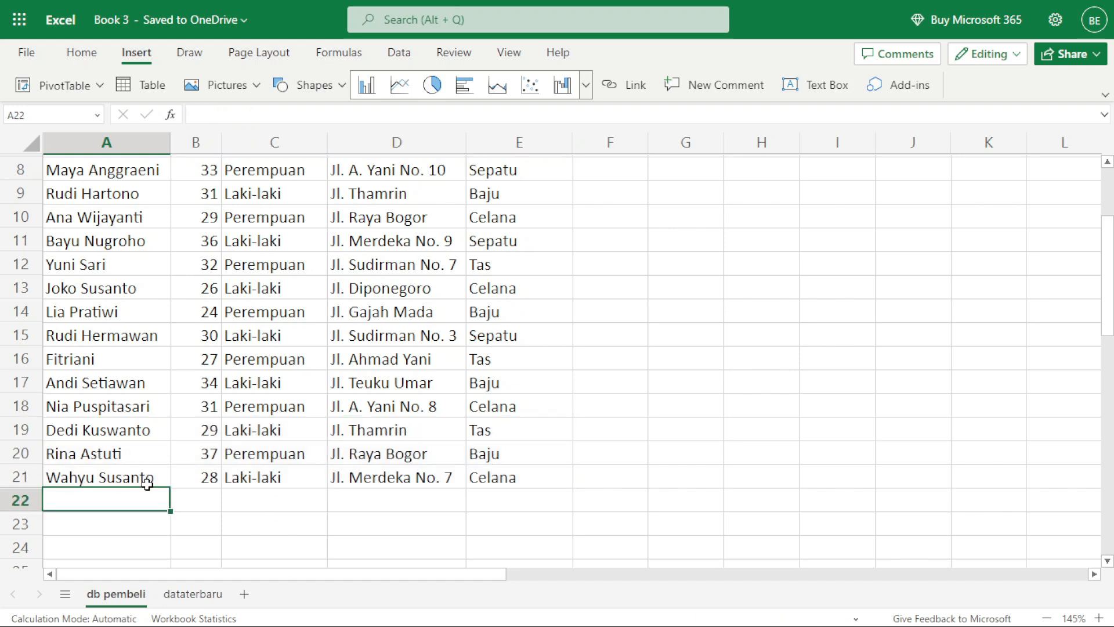
{"action": "left_click", "coordinate": [192, 594]}
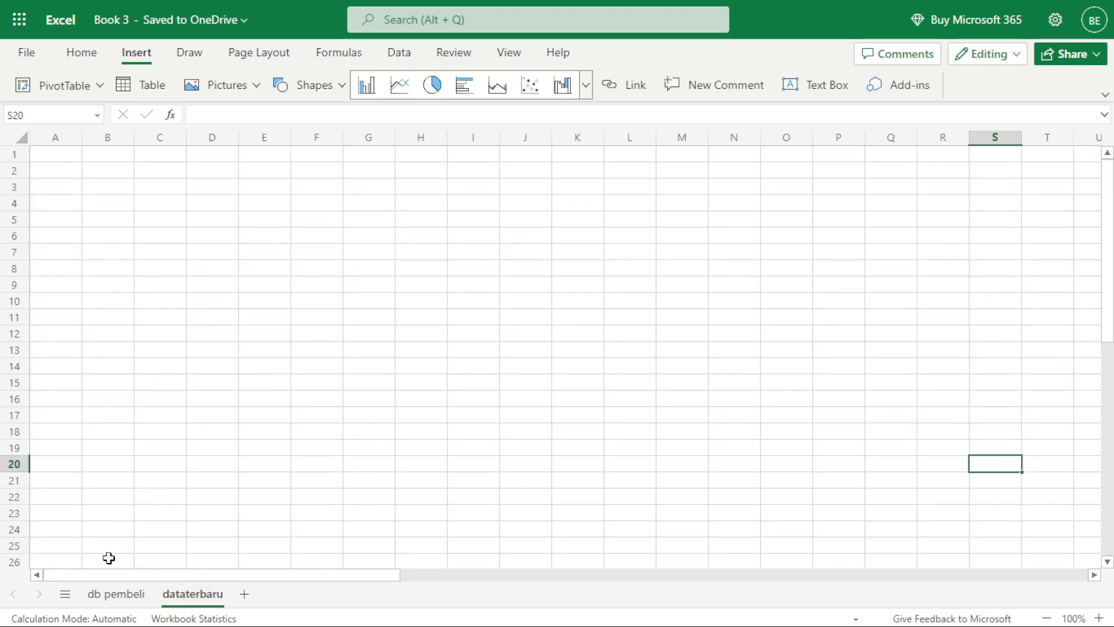
{"action": "left_click", "coordinate": [115, 594]}
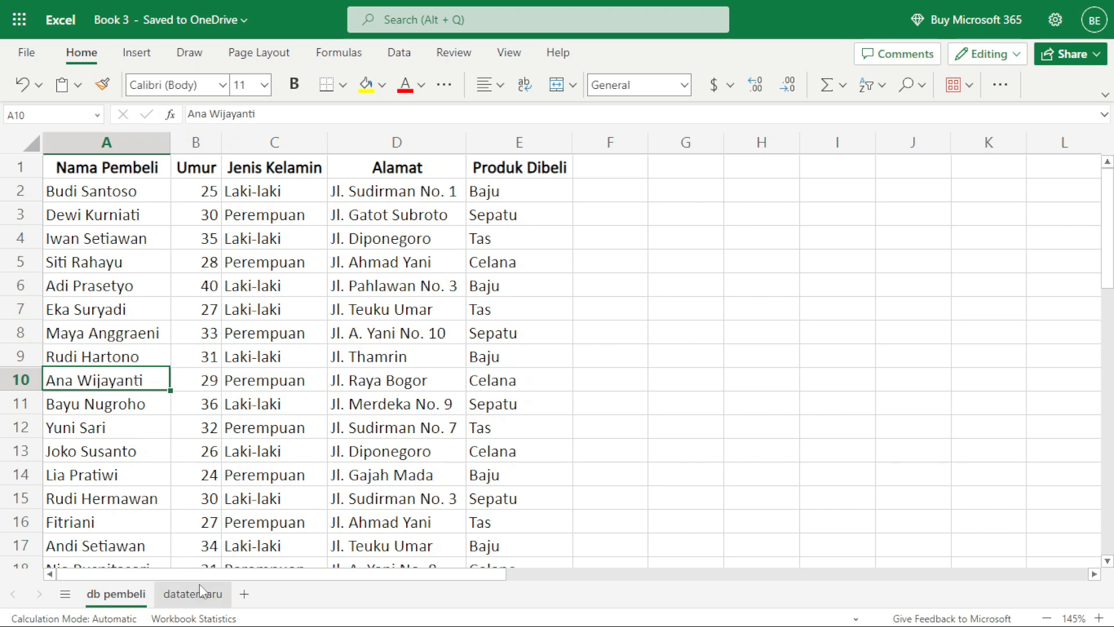
{"action": "scroll", "coordinate": [182, 492], "scroll_direction": "down", "scroll_amount": 4}
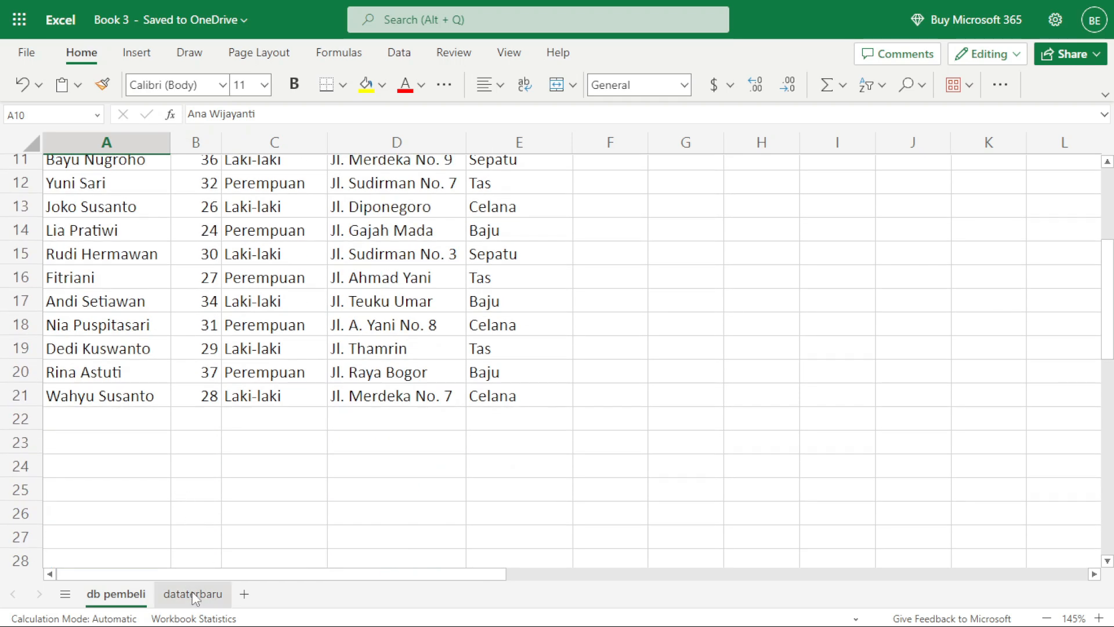
{"action": "scroll", "coordinate": [209, 405], "scroll_direction": "up", "scroll_amount": 4}
- Copy the headers in A1:E1 of the db pembeli sheet to cell A1 of the dataterbaru sheet
{"action": "left_click", "coordinate": [110, 142]}
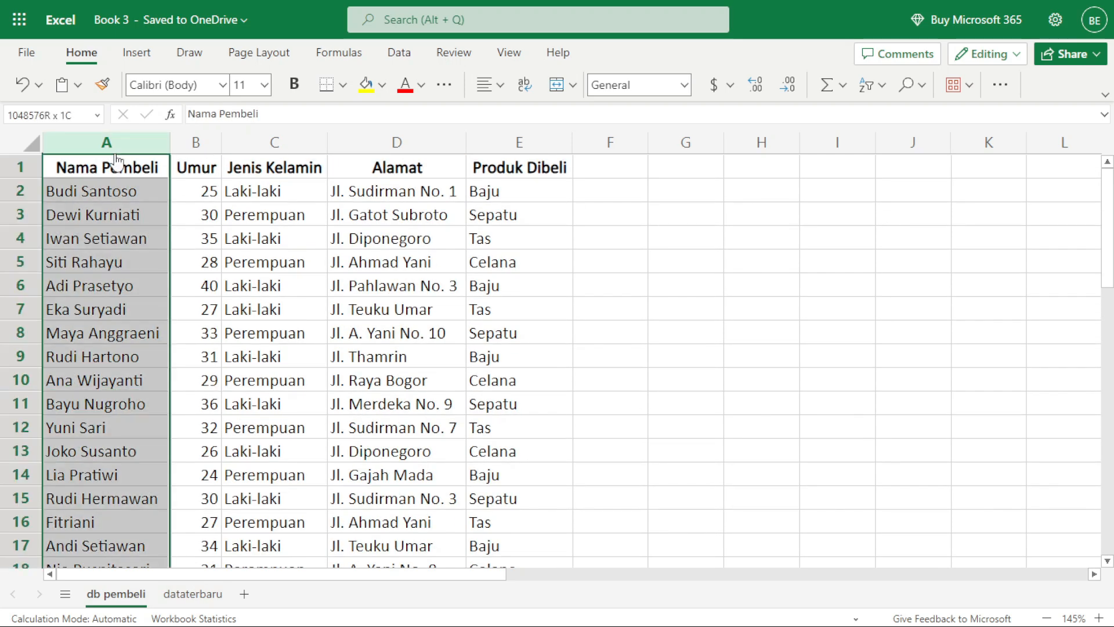
{"action": "left_click", "coordinate": [143, 163]}
{"action": "left_click_drag", "start_coordinate": [142, 163], "coordinate": [476, 165]}
{"action": "key", "text": "ctrl+c"}
{"action": "key", "text": "ctrl+Page_Down"}
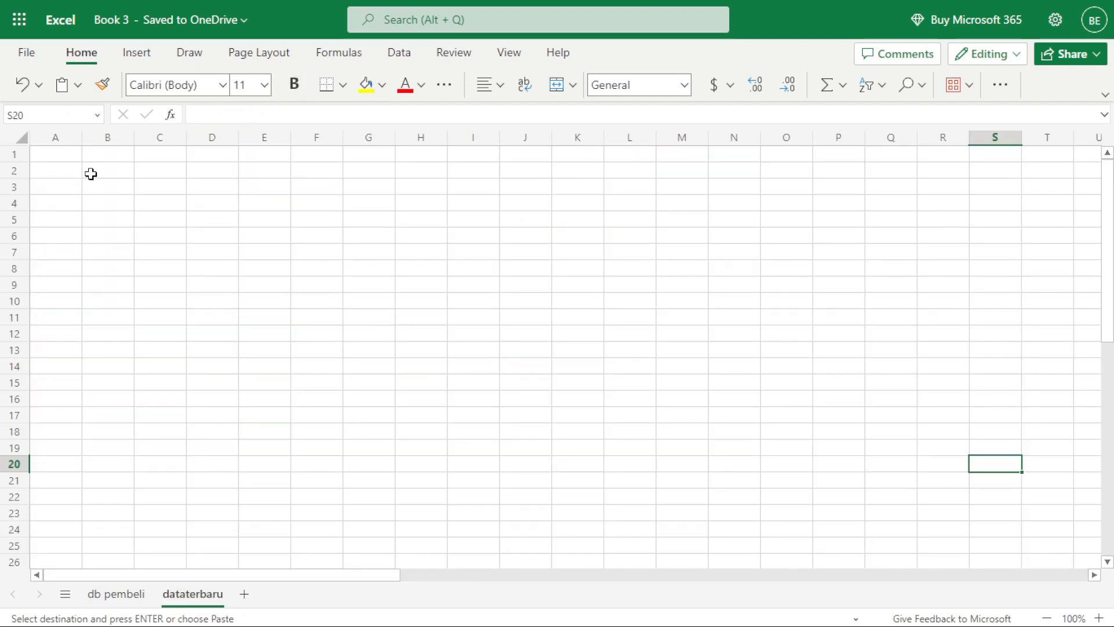
{"action": "left_click", "coordinate": [75, 157]}
{"action": "key", "text": "ctrl+v"}
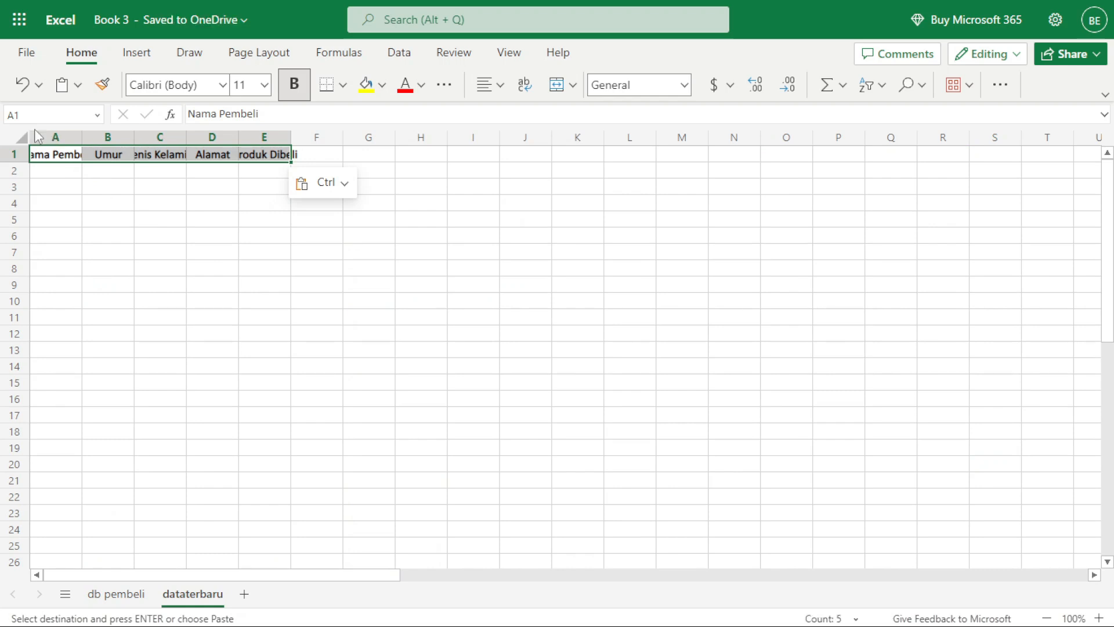
- Fit all column widths on the dataterbaru sheet to their contents
{"action": "left_click", "coordinate": [24, 137]}
{"action": "double_click", "coordinate": [82, 138]}
{"action": "left_click", "coordinate": [236, 218]}
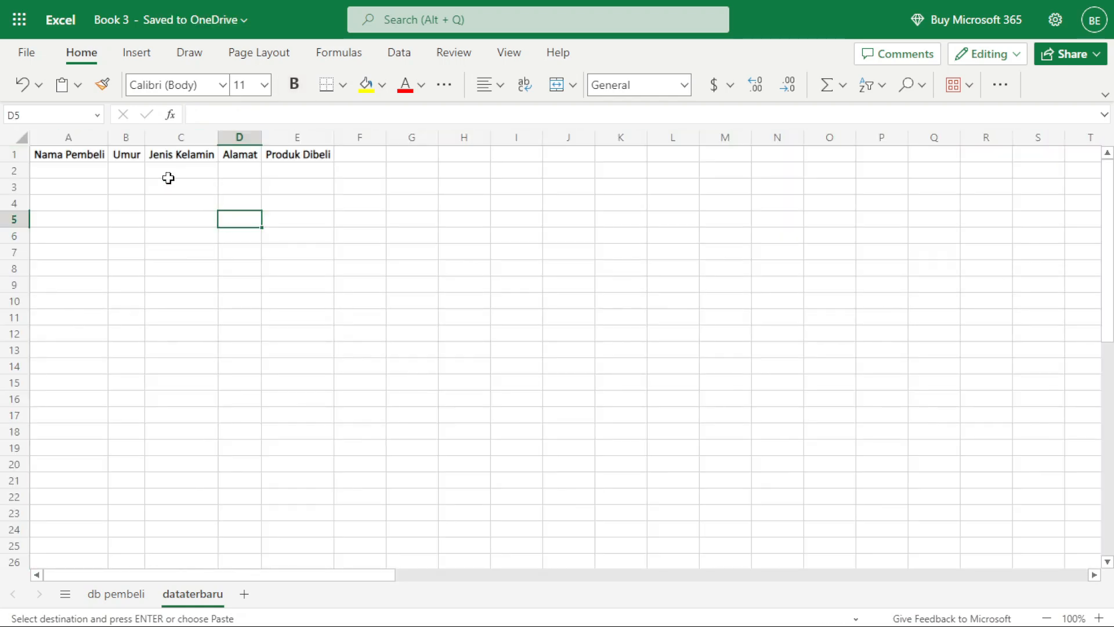
- Enter =TAKE('db pembeli'!A2:E21;-3) in cell A2 of the dataterbaru sheet to extract the last three buyer records
{"action": "left_click", "coordinate": [88, 171]}
{"action": "left_click_drag", "start_coordinate": [88, 170], "coordinate": [89, 182]}
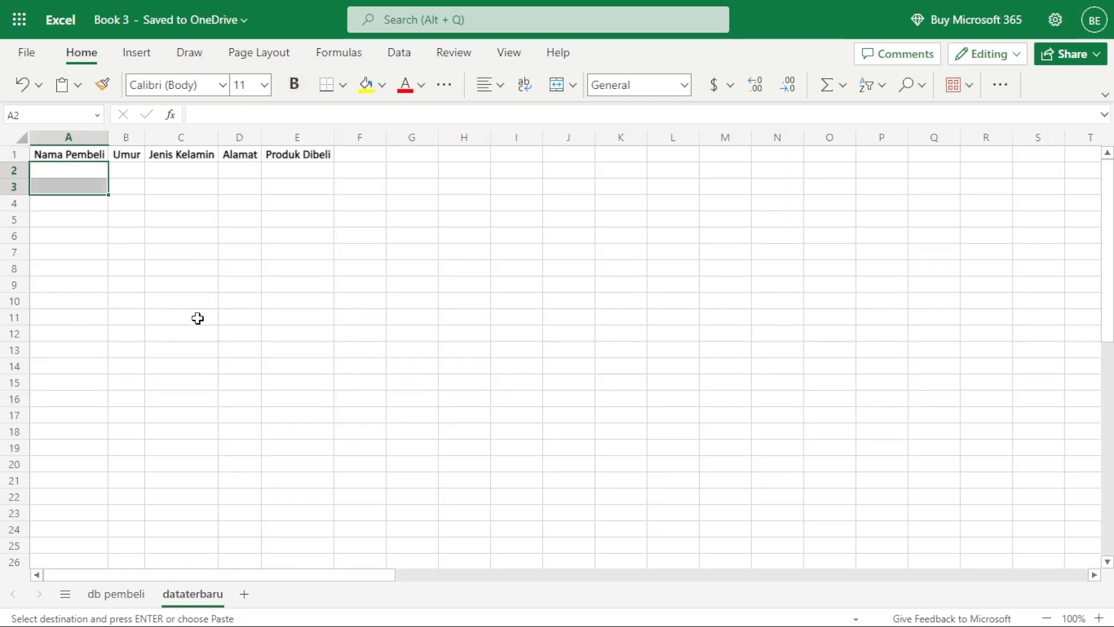
{"action": "left_click", "coordinate": [90, 169]}
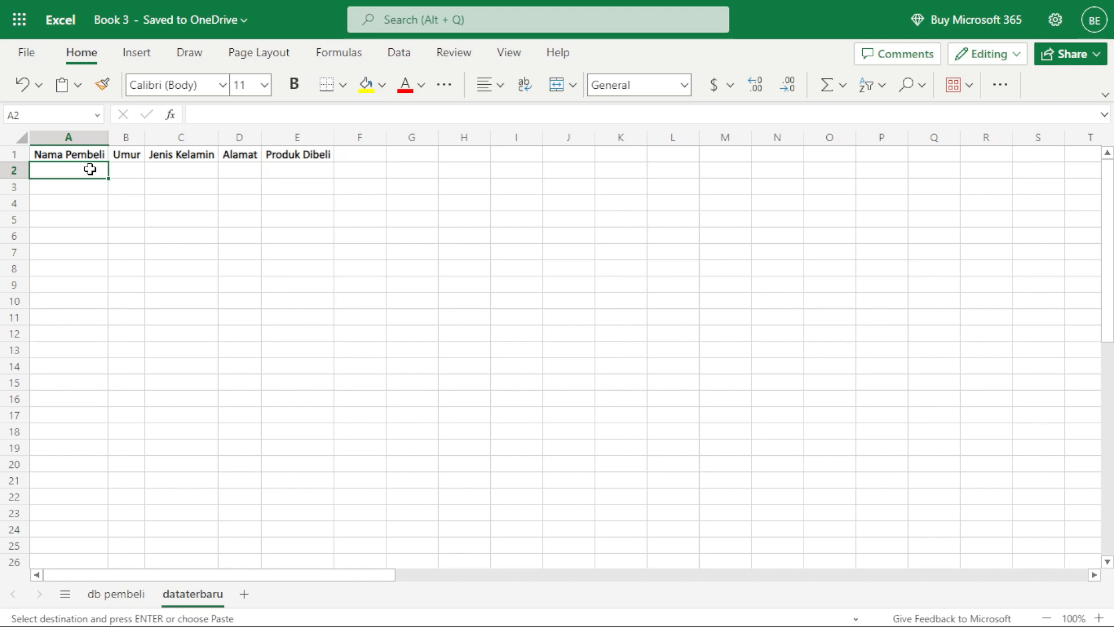
{"action": "type", "text": "=take("}
{"action": "key", "text": "ctrl+Page_Up"}
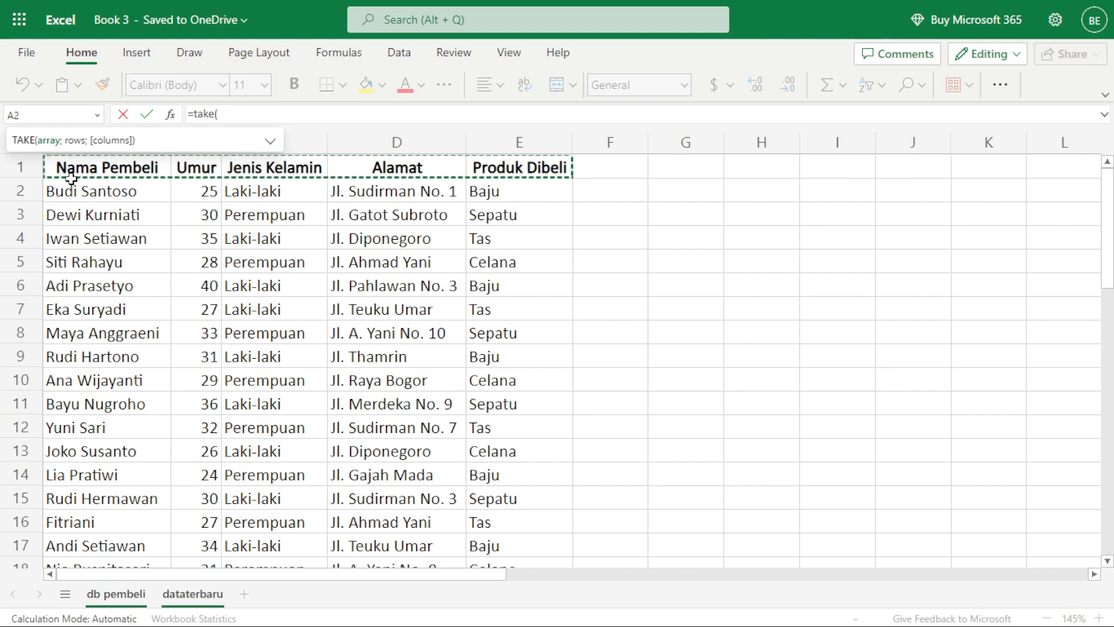
{"action": "left_click_drag", "start_coordinate": [71, 195], "coordinate": [510, 391]}
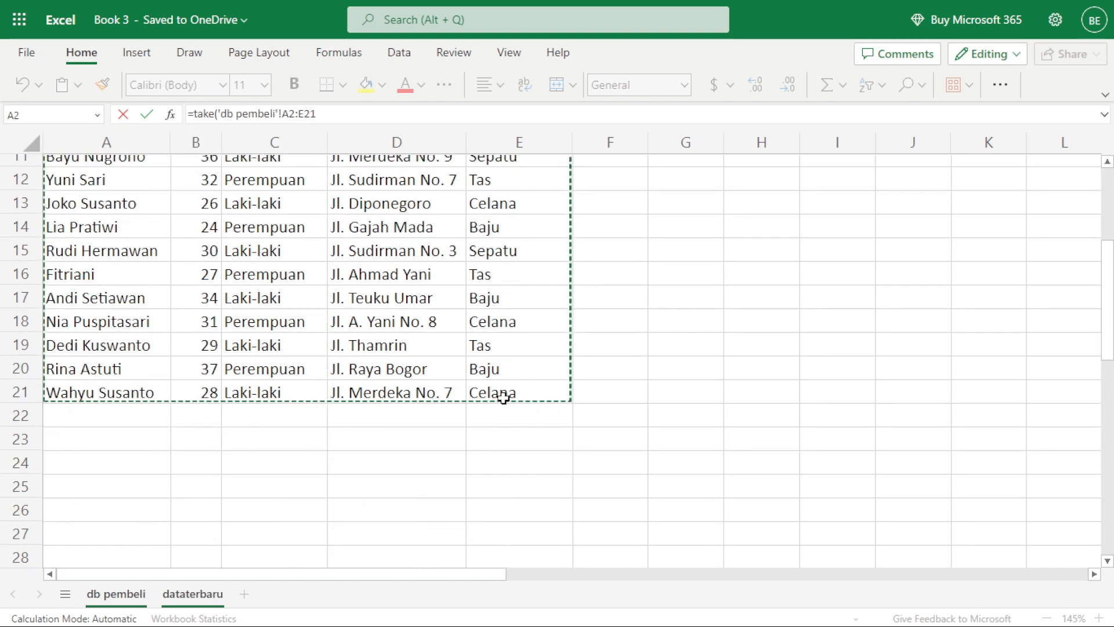
{"action": "type", "text": ";-"}
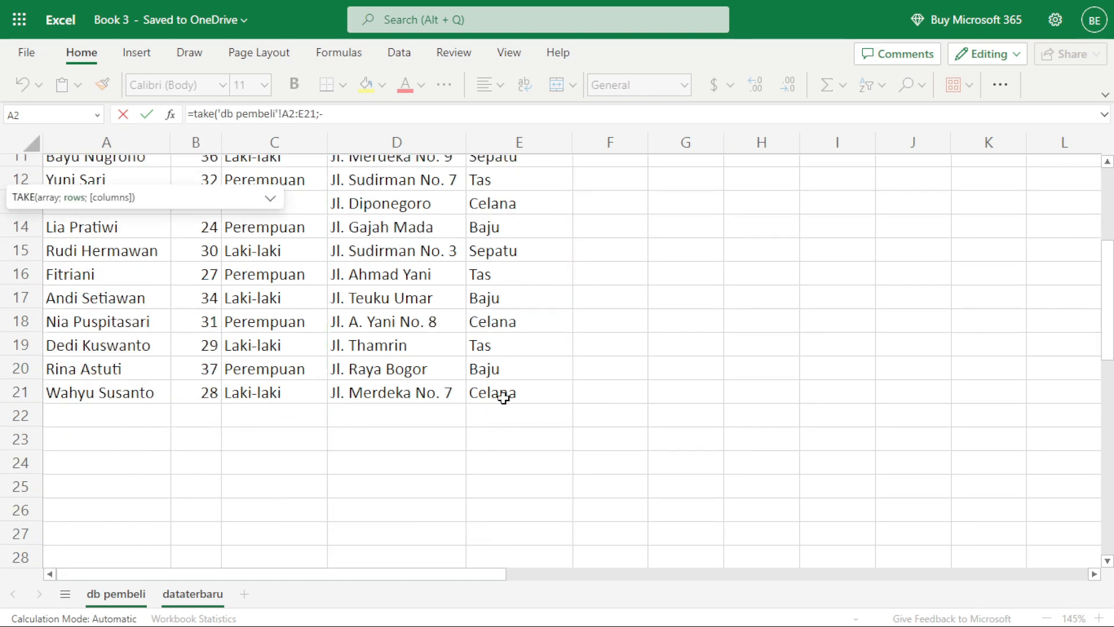
{"action": "type", "text": "3)"}
- Add a trial buyer name in cell A22 of the db pembeli sheet and check the extracted records on the dataterbaru sheet
{"action": "left_click", "coordinate": [94, 422]}
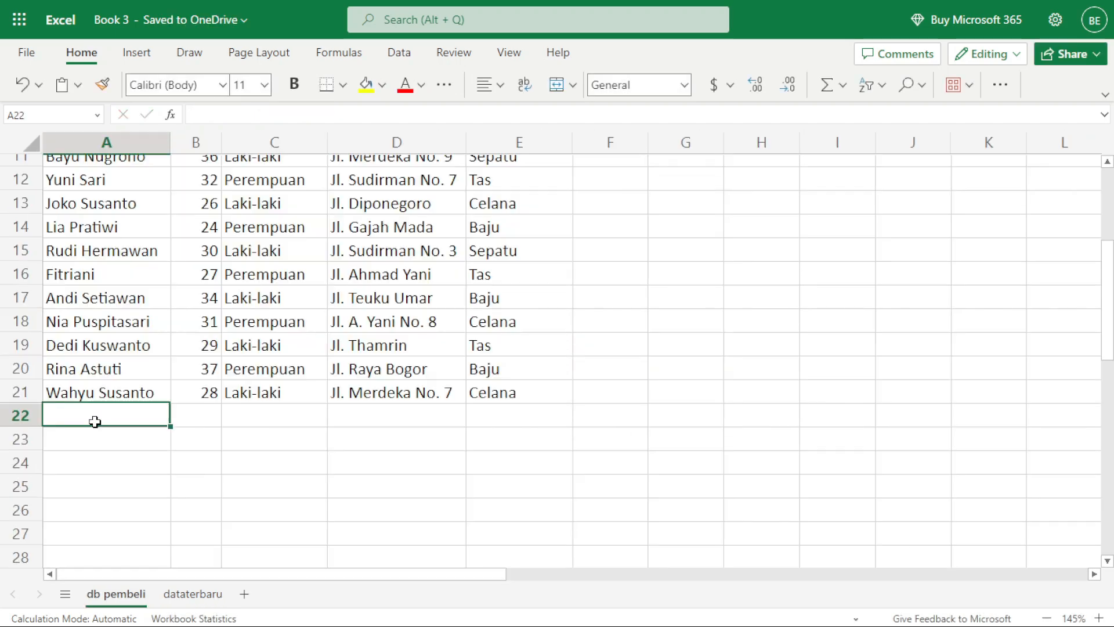
{"action": "type", "text": "Budi "}
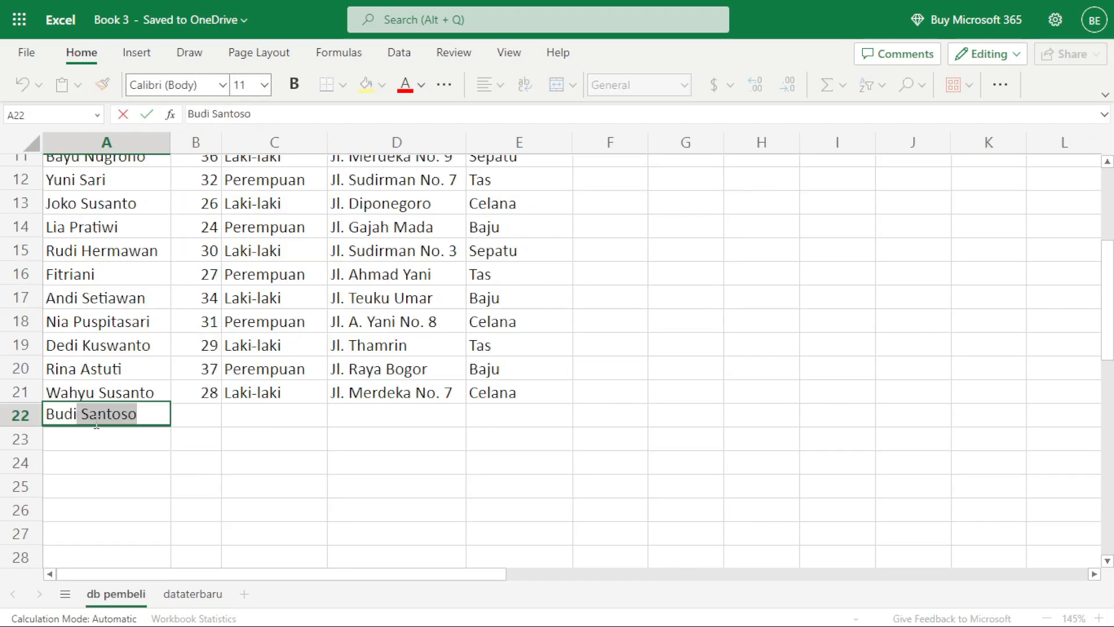
{"action": "type", "text": "a"}
{"action": "key", "text": "Return"}
{"action": "left_click", "coordinate": [186, 592]}
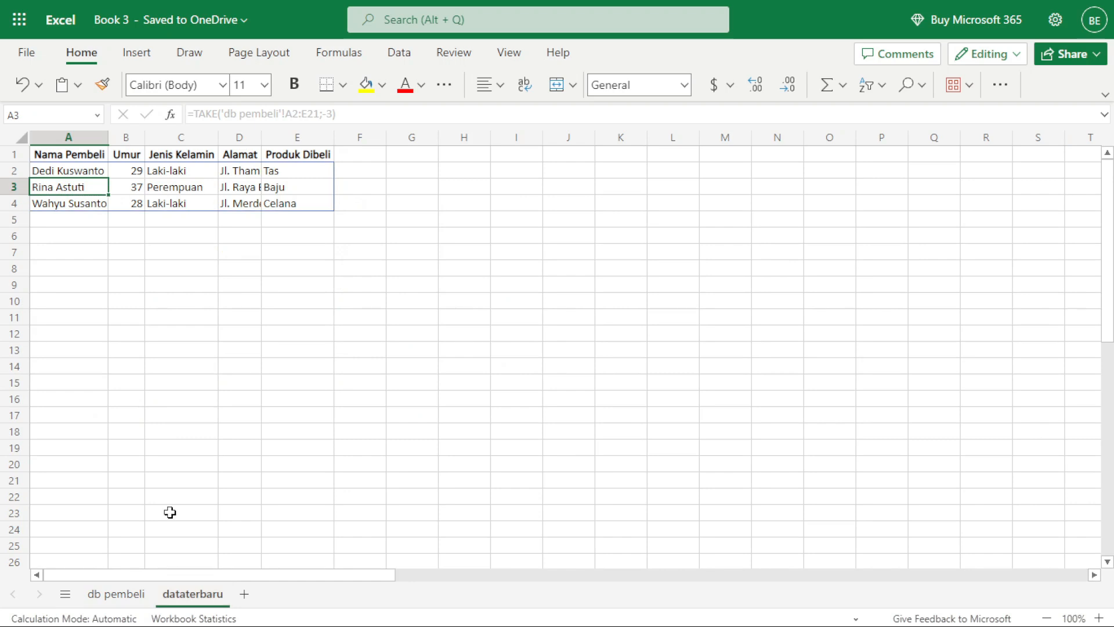
{"action": "left_click", "coordinate": [93, 216]}
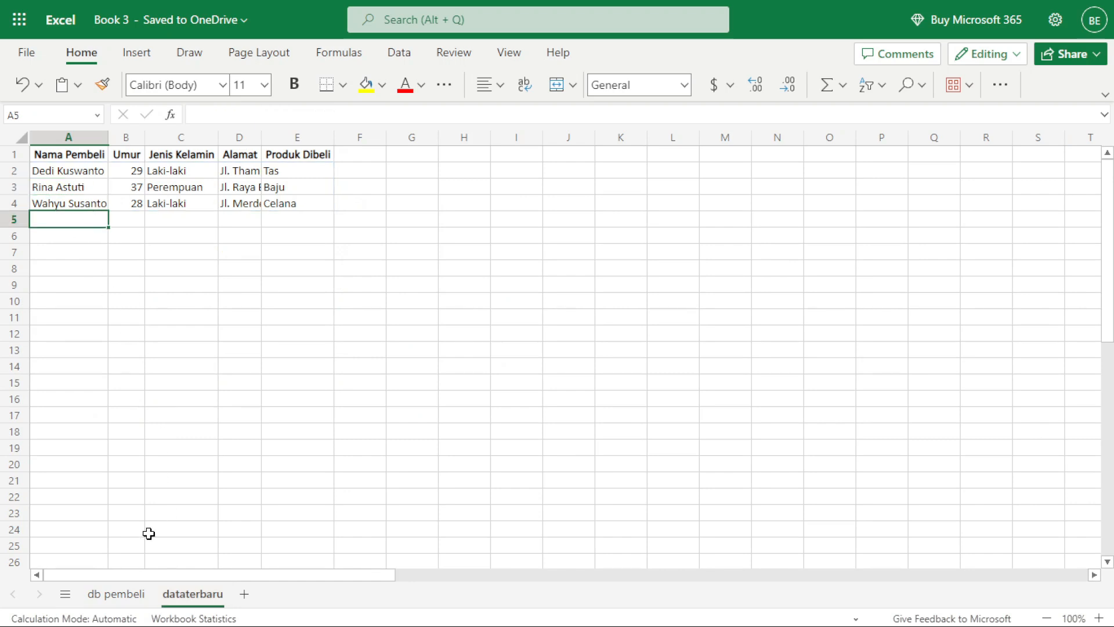
- Change the formula in A2 of the dataterbaru sheet to =TAKE('db pembeli'!A2:E31;-3) so its range includes rows below the data
{"action": "left_click", "coordinate": [77, 170]}
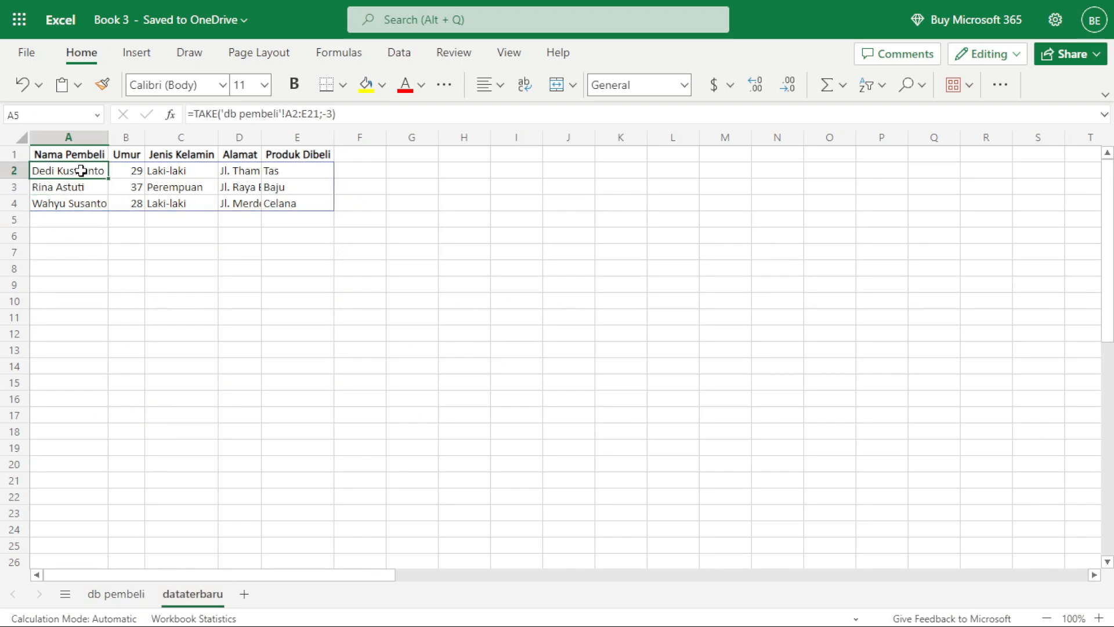
{"action": "left_click", "coordinate": [229, 113]}
{"action": "left_click_drag", "start_coordinate": [222, 113], "coordinate": [538, 120]}
{"action": "key", "text": "BackSpace"}
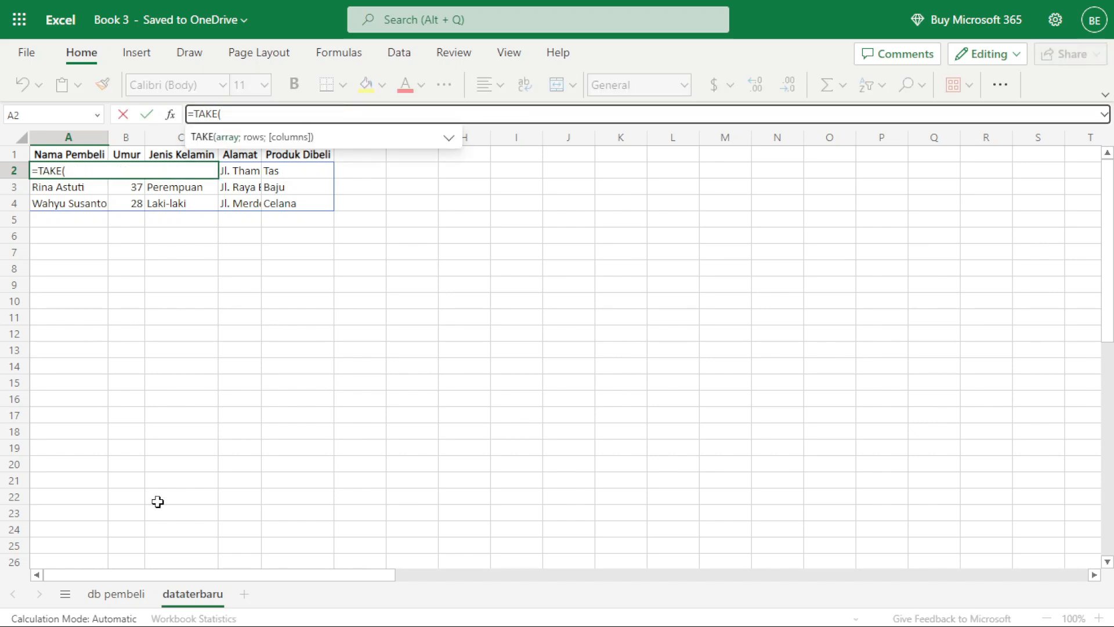
{"action": "left_click", "coordinate": [116, 594]}
{"action": "scroll", "coordinate": [87, 290], "scroll_direction": "up", "scroll_amount": 3}
{"action": "scroll", "coordinate": [88, 270], "scroll_direction": "up", "scroll_amount": 2}
{"action": "left_click_drag", "start_coordinate": [87, 186], "coordinate": [465, 483]}
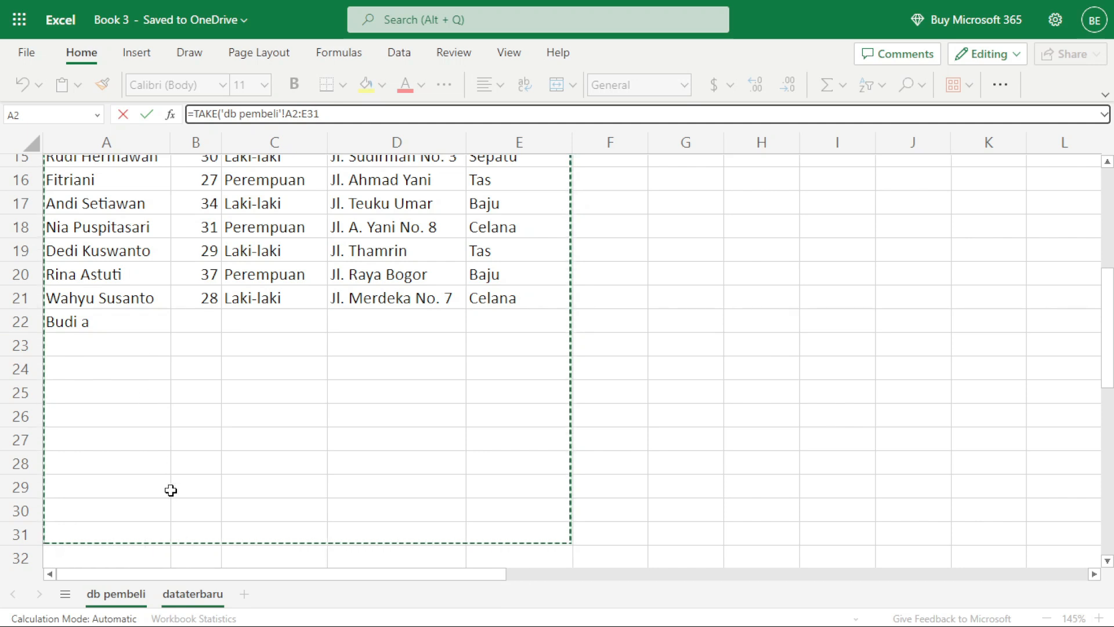
{"action": "left_click", "coordinate": [184, 598]}
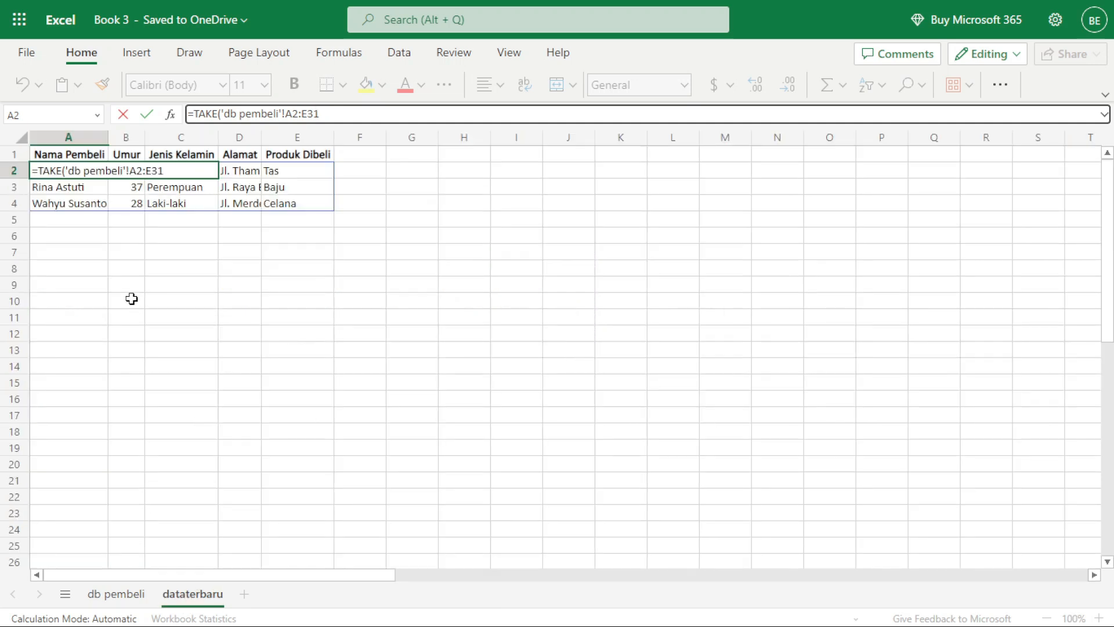
{"action": "type", "text": ";-3"}
{"action": "key", "text": "Return"}
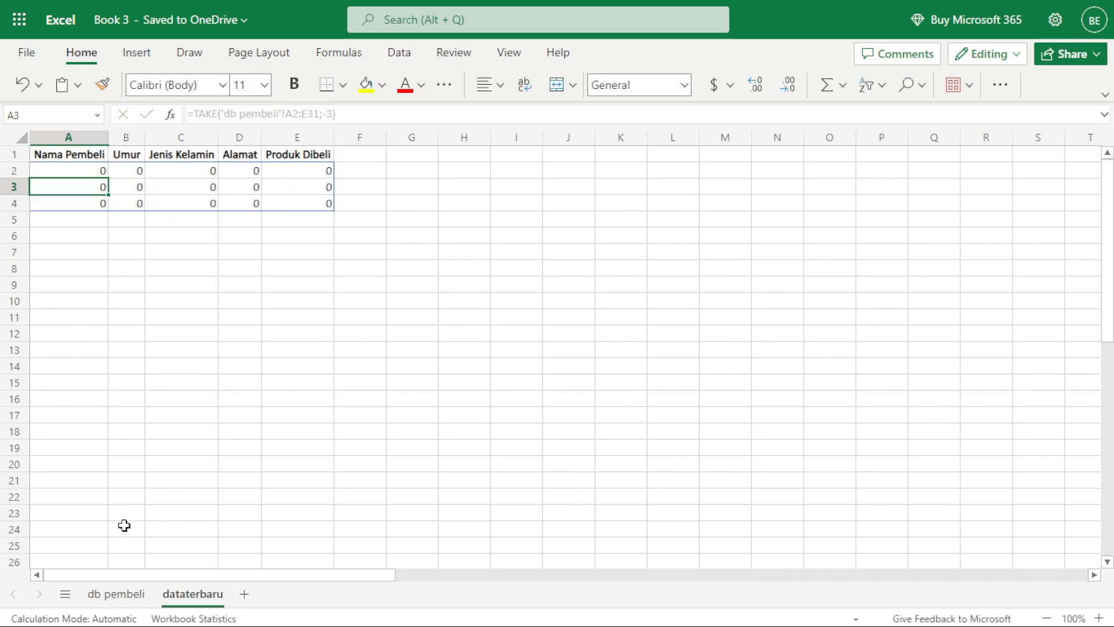
- Remove the trial buyer name from A22 of the db pembeli sheet and clear the TAKE formula from A2 of the dataterbaru sheet
{"action": "left_click", "coordinate": [87, 172]}
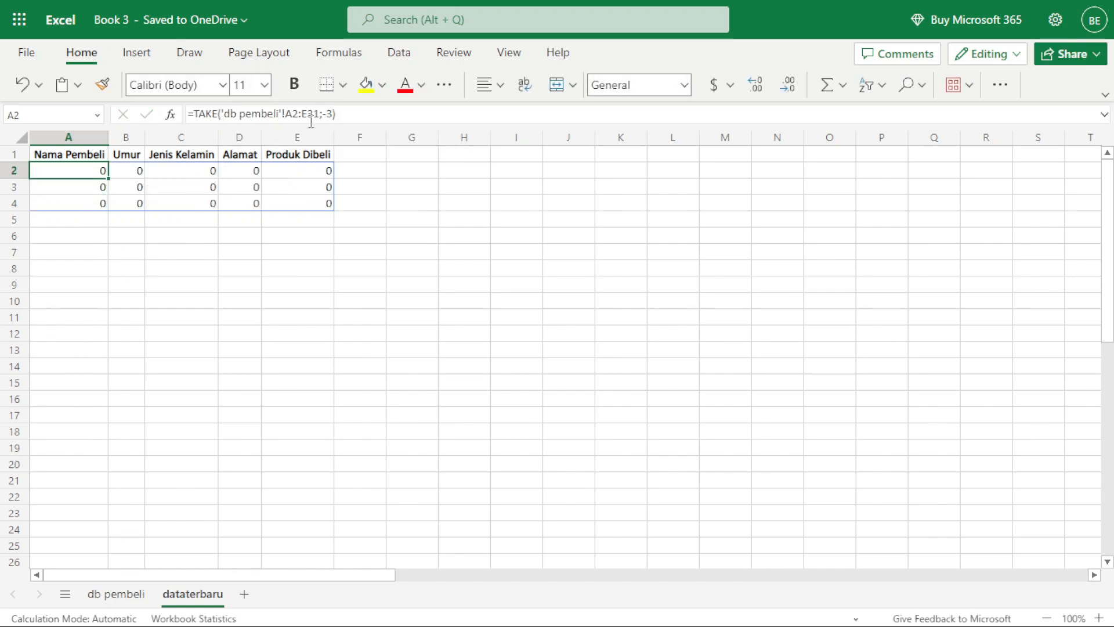
{"action": "left_click", "coordinate": [117, 594]}
{"action": "scroll", "coordinate": [36, 468], "scroll_direction": "down", "scroll_amount": 2}
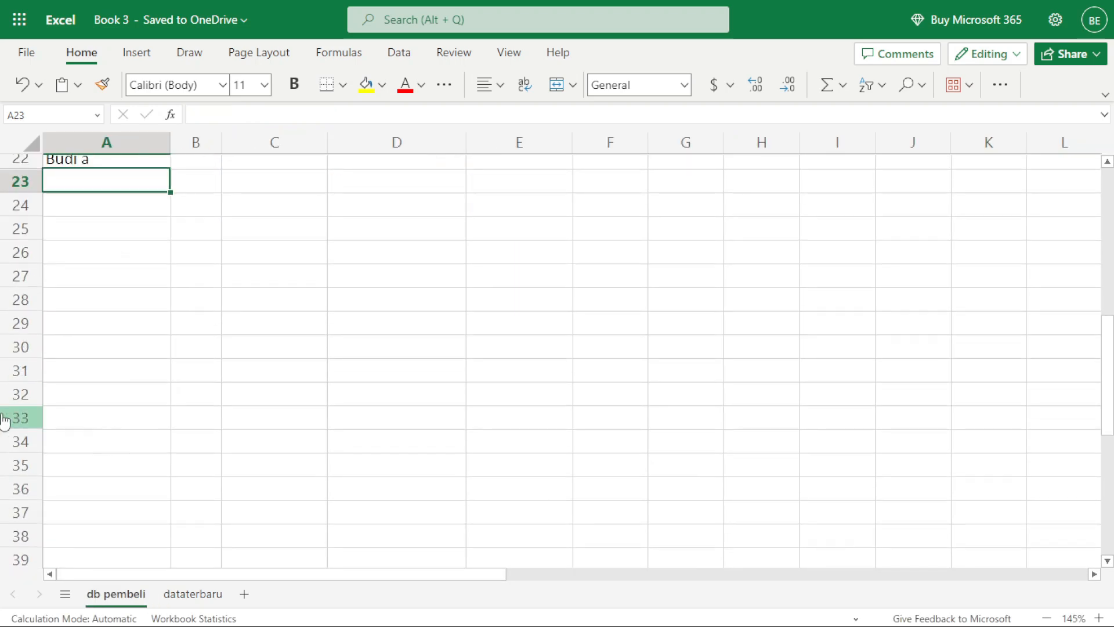
{"action": "left_click_drag", "start_coordinate": [82, 368], "coordinate": [438, 327]}
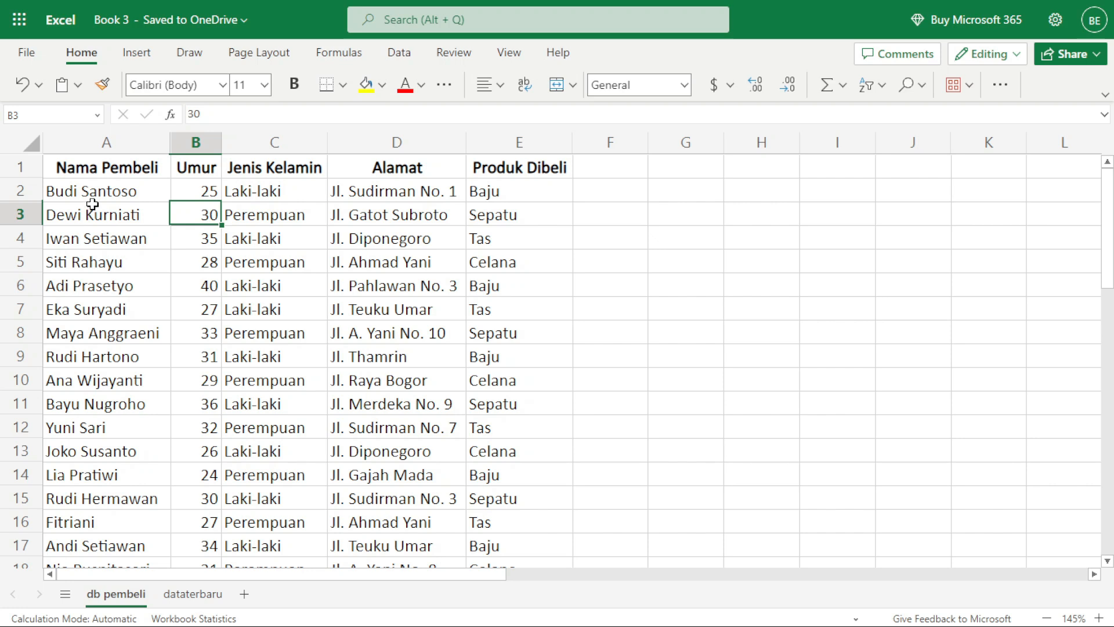
{"action": "left_click", "coordinate": [209, 594]}
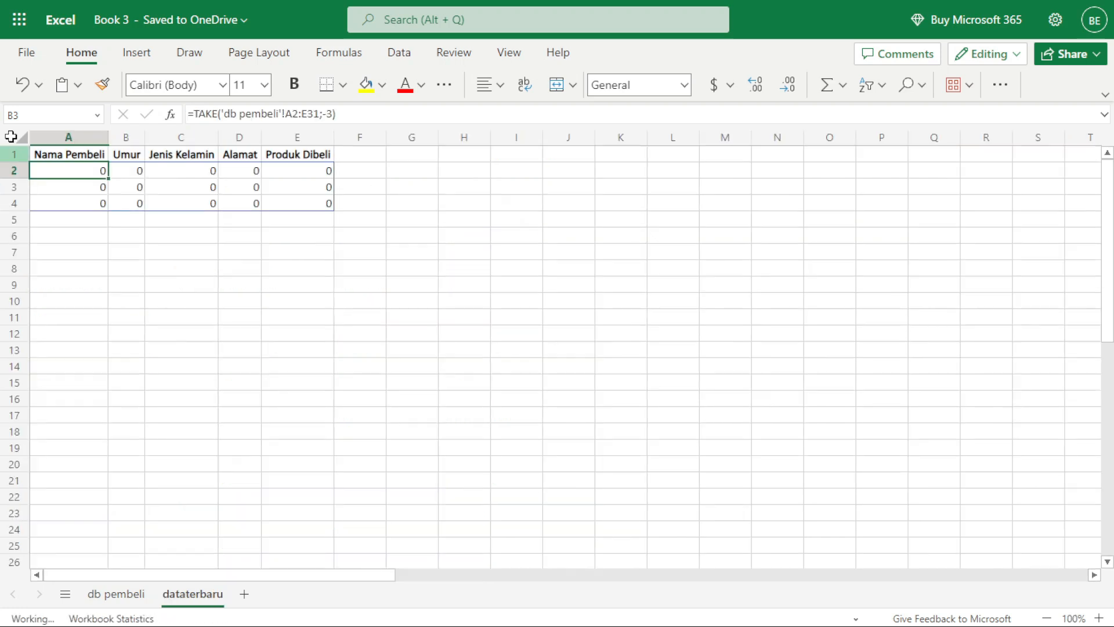
{"action": "left_click", "coordinate": [116, 594]}
{"action": "left_click", "coordinate": [116, 190]}
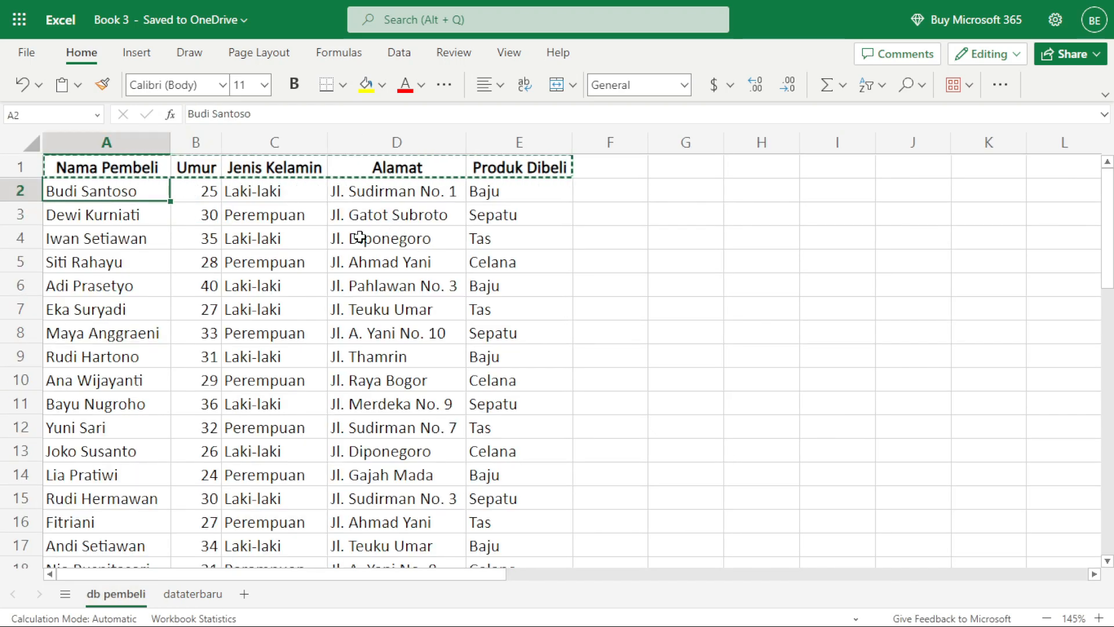
- Convert the range A1:E21 on the db pembeli sheet into a table with headers
{"action": "left_click", "coordinate": [122, 165]}
{"action": "scroll", "coordinate": [182, 212], "scroll_direction": "down", "scroll_amount": 6}
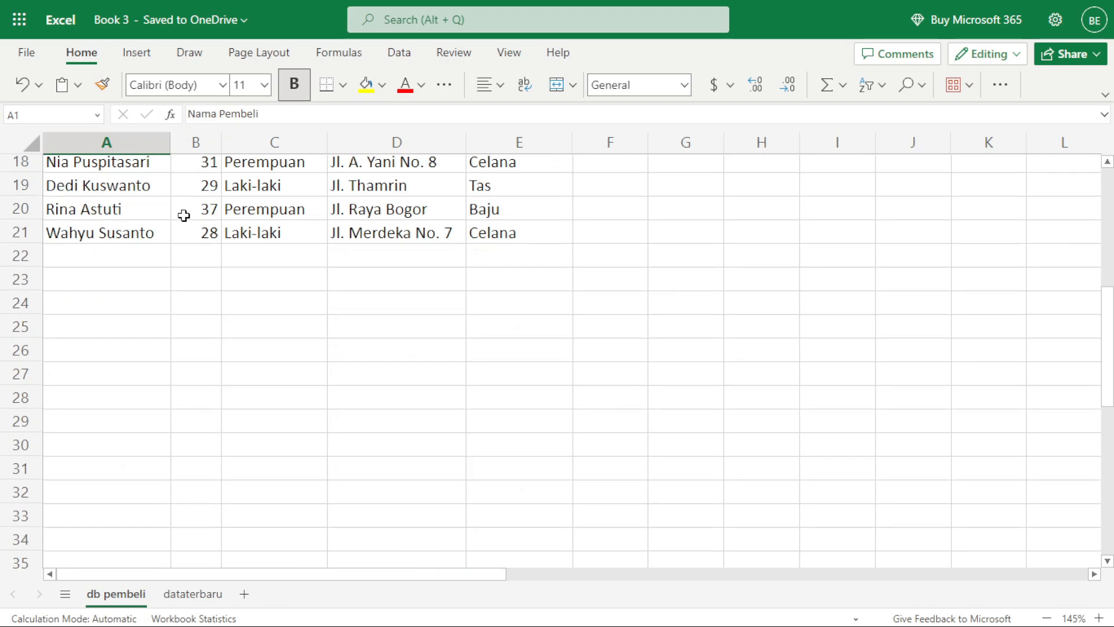
{"action": "left_click", "coordinate": [519, 233], "text": "shift"}
{"action": "key", "text": "ctrl+c"}
{"action": "scroll", "coordinate": [333, 346], "scroll_direction": "up", "scroll_amount": 6}
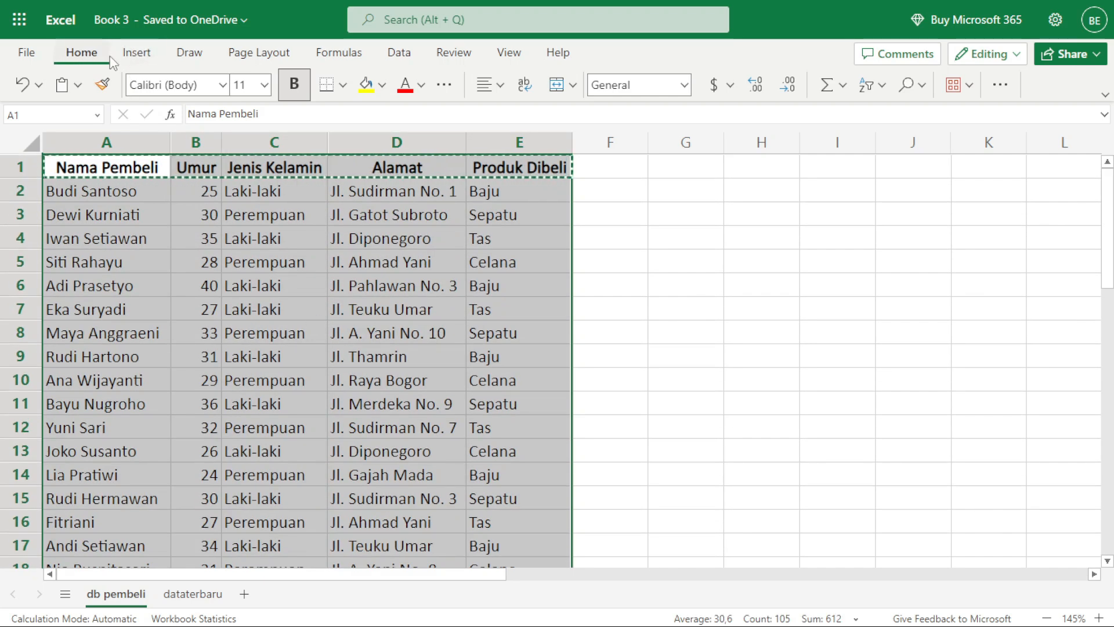
{"action": "left_click", "coordinate": [129, 57]}
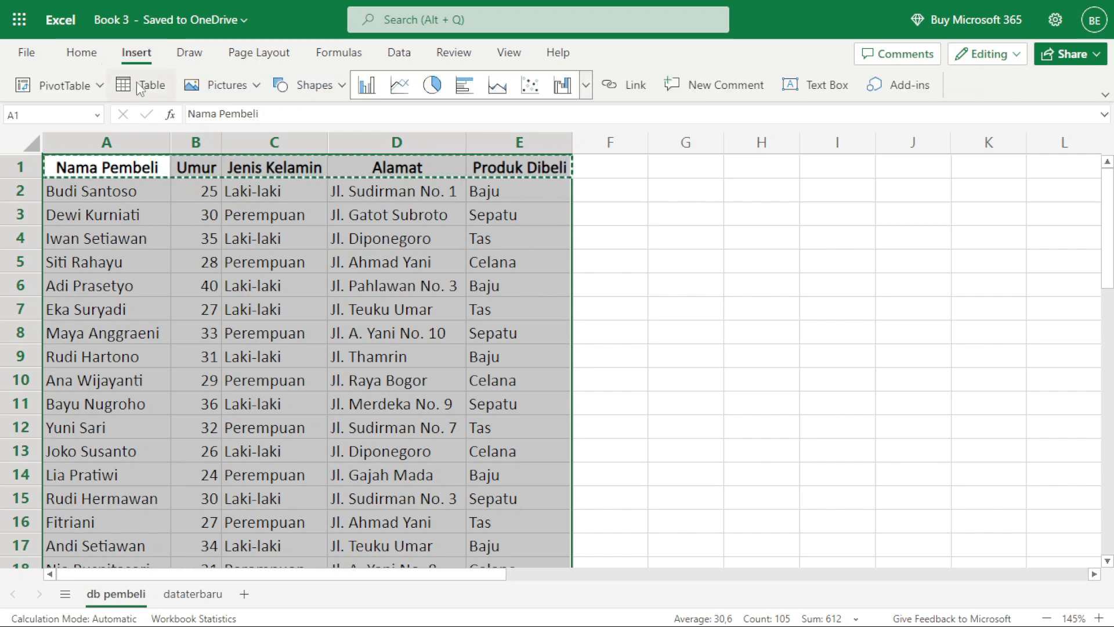
{"action": "left_click", "coordinate": [128, 81]}
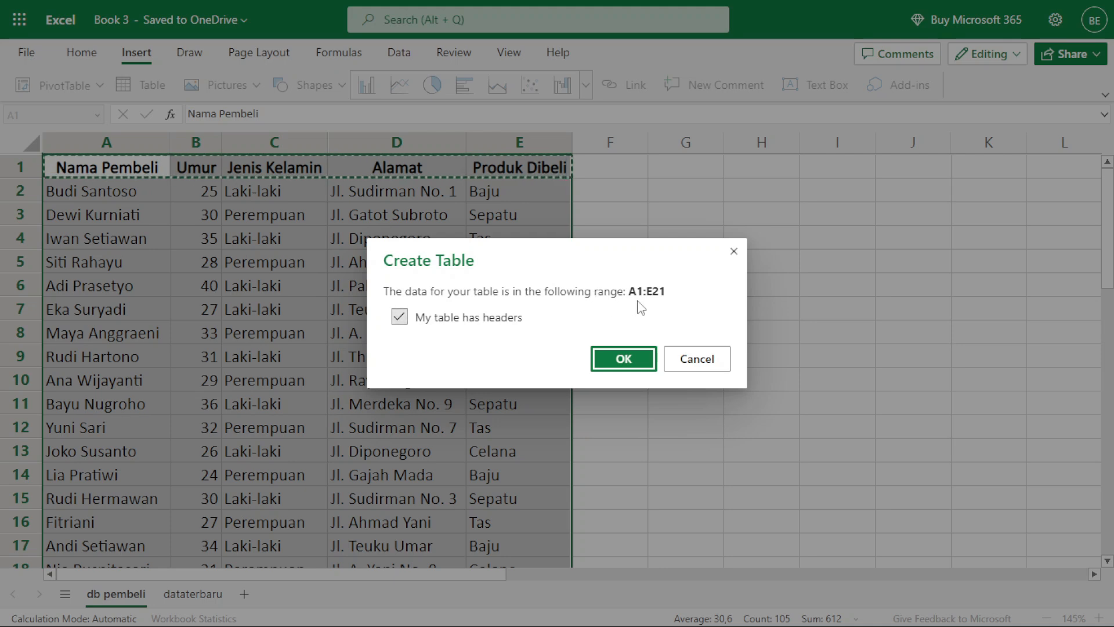
{"action": "left_click", "coordinate": [638, 363]}
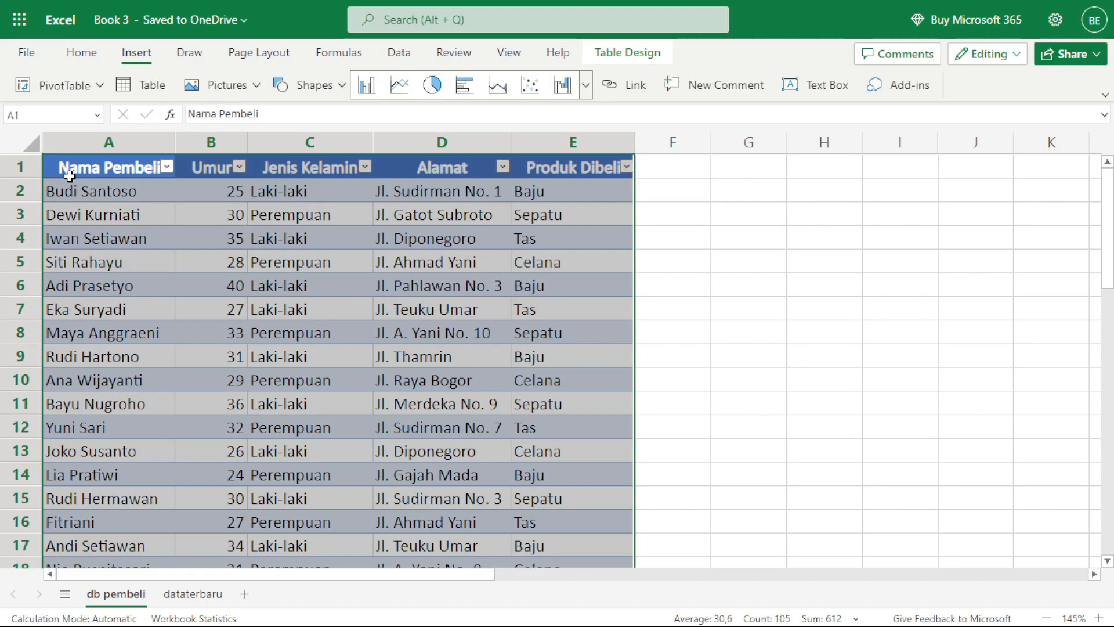
- Enter =TAKE(Table2[#All];-3) in cell A2 of the dataterbaru sheet, referencing the whole buyer table
{"action": "scroll", "coordinate": [217, 224], "scroll_direction": "down", "scroll_amount": 3}
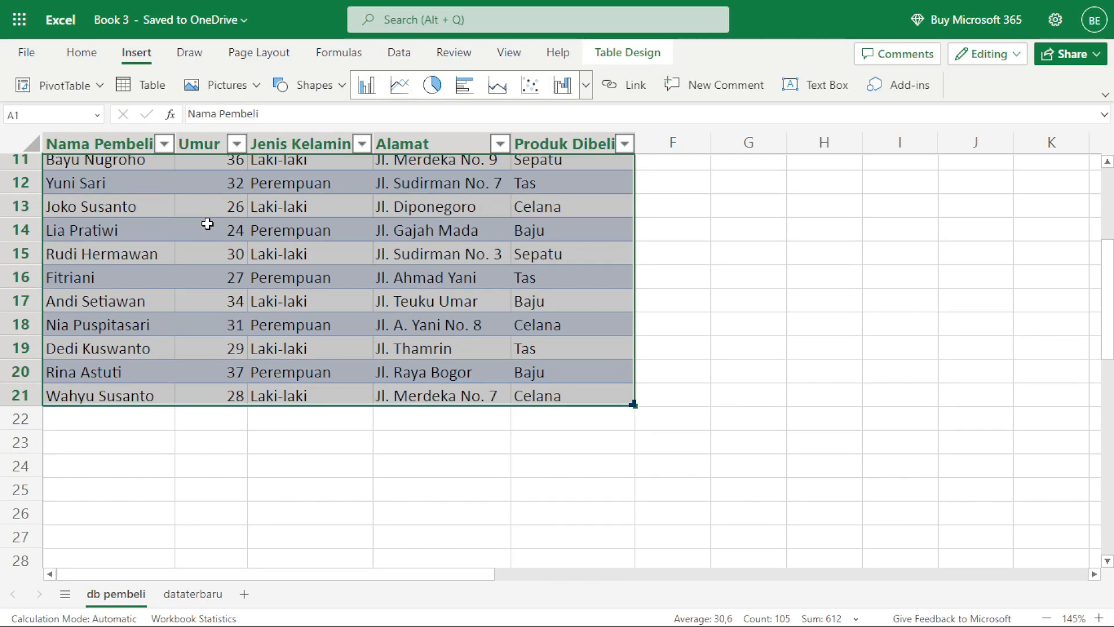
{"action": "left_click", "coordinate": [218, 593]}
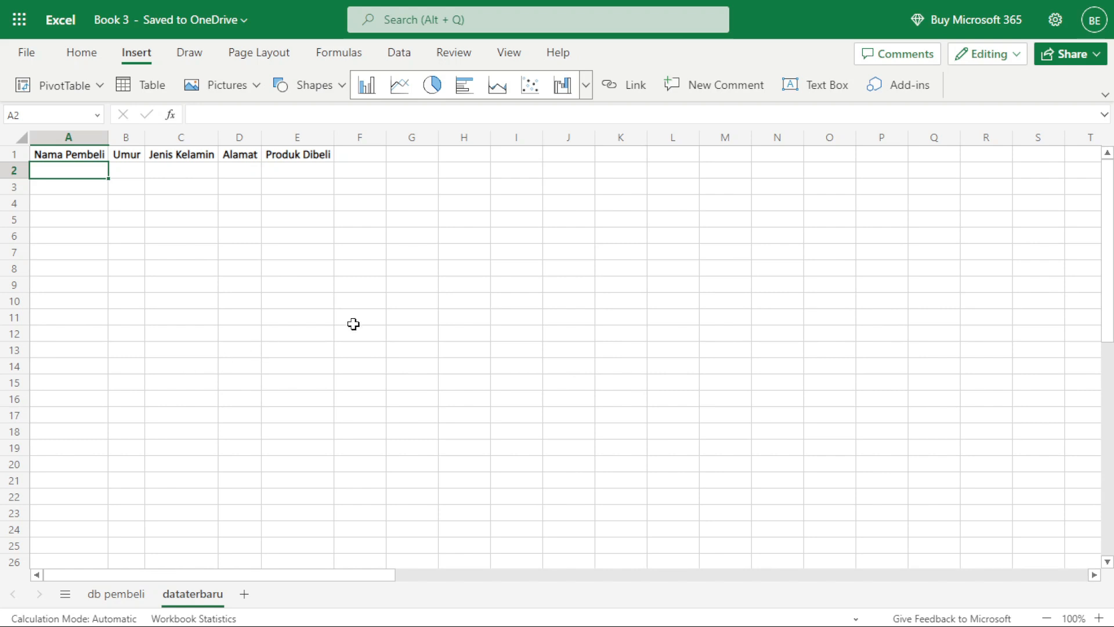
{"action": "type", "text": "=take"}
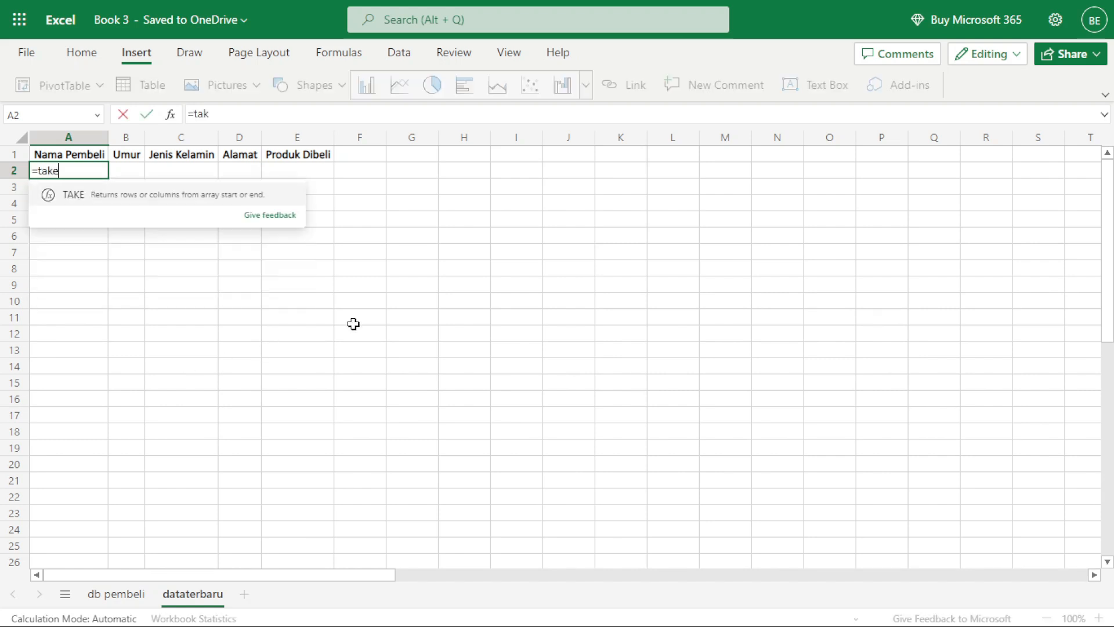
{"action": "type", "text": "("}
{"action": "left_click", "coordinate": [113, 594]}
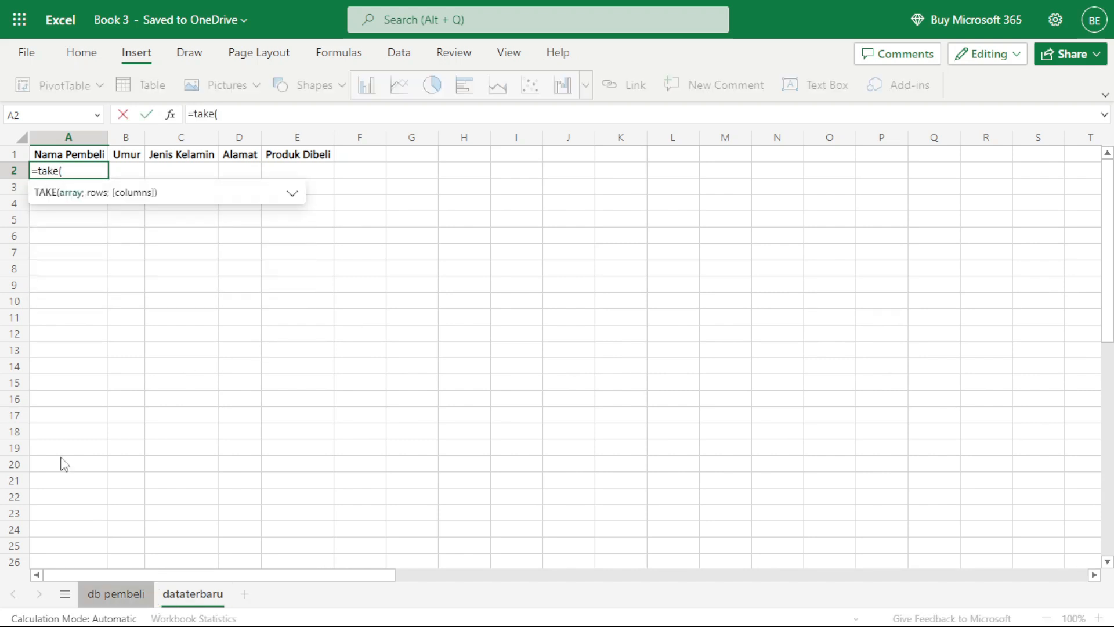
{"action": "left_click_drag", "start_coordinate": [87, 169], "coordinate": [594, 412]}
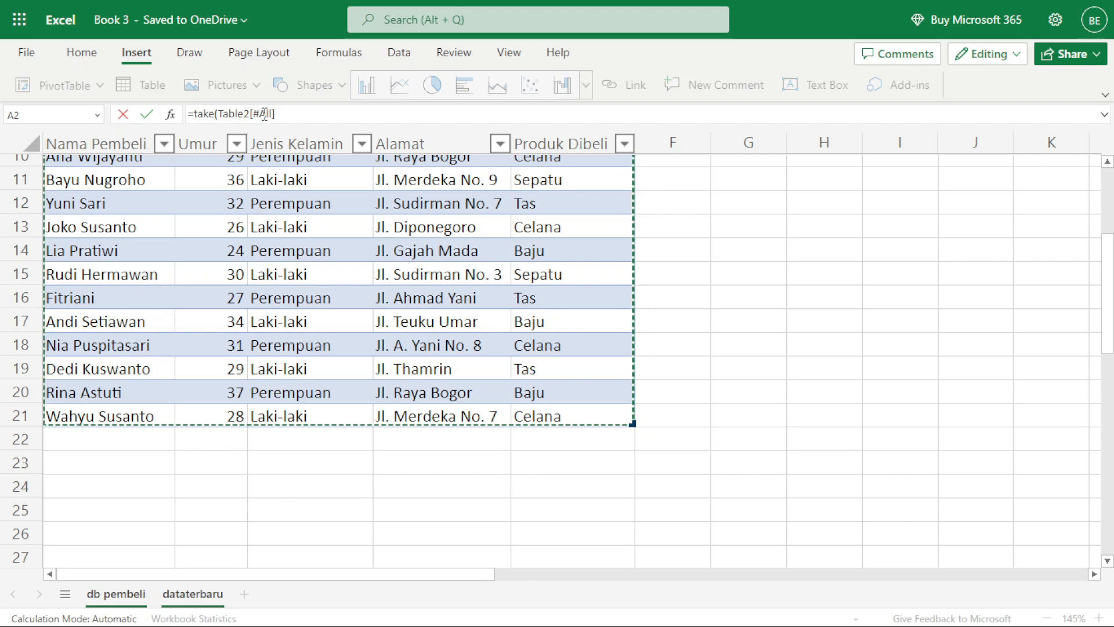
{"action": "type", "text": ";"}
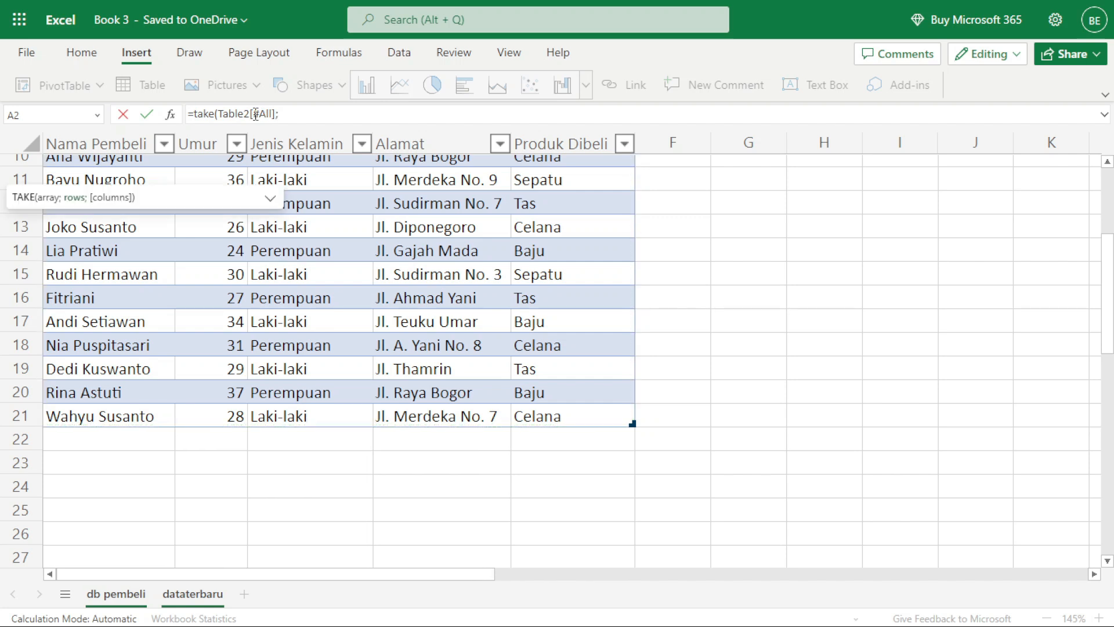
{"action": "type", "text": "-3)"}
{"action": "key", "text": "Return"}
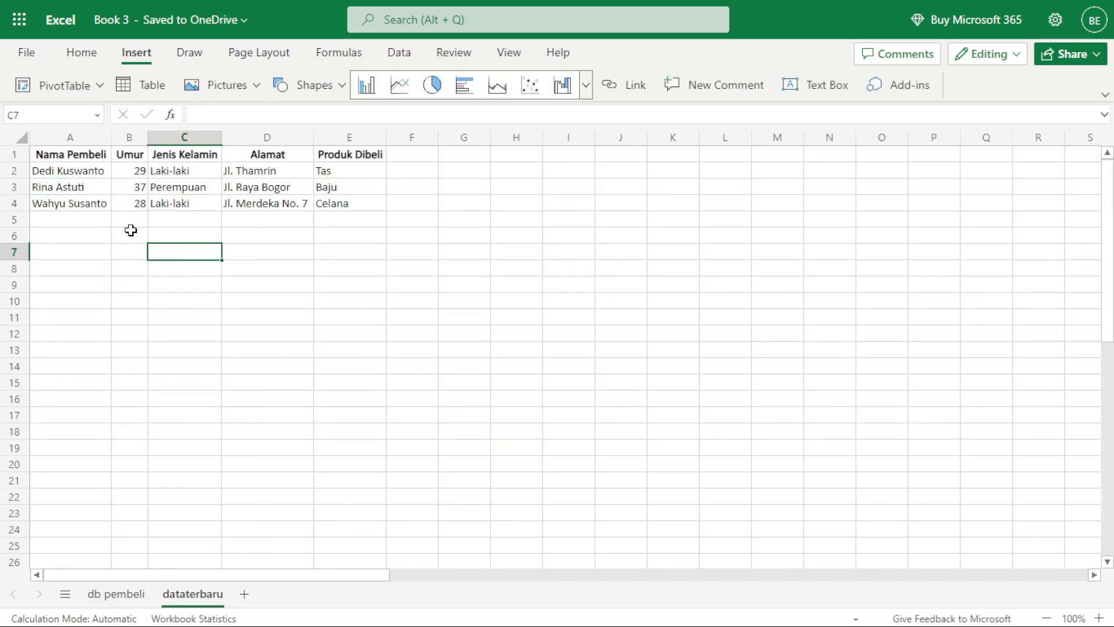
- Add a new buyer name in cell A22 directly below the db pembeli table and check the latest records on the dataterbaru sheet
{"action": "left_click", "coordinate": [129, 187]}
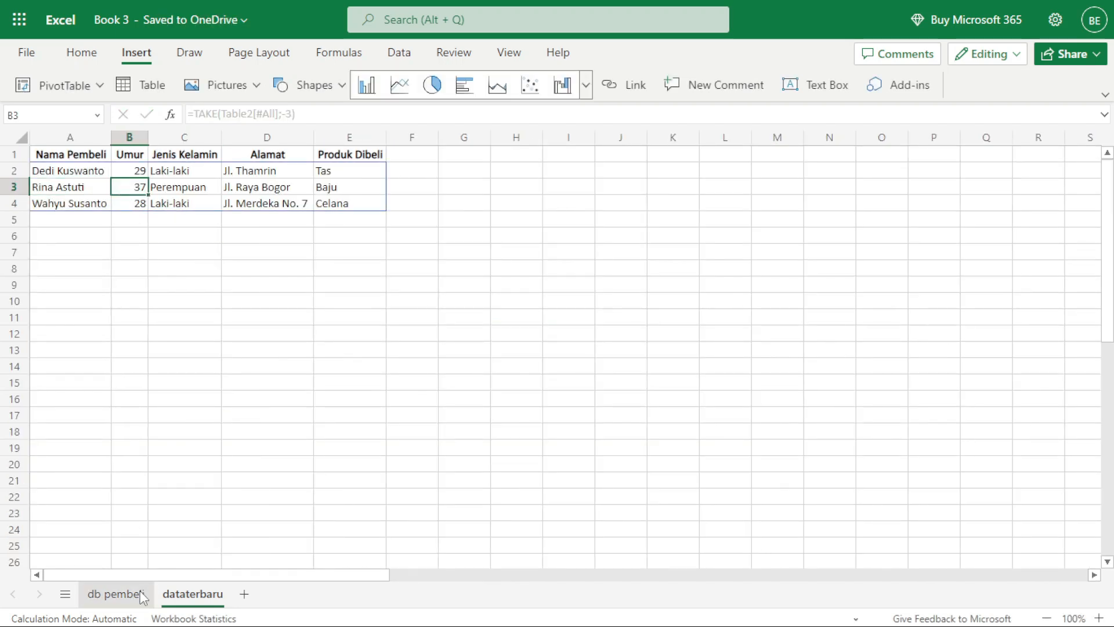
{"action": "left_click", "coordinate": [116, 594]}
{"action": "left_click", "coordinate": [113, 445]}
{"action": "type", "text": "sandi a"}
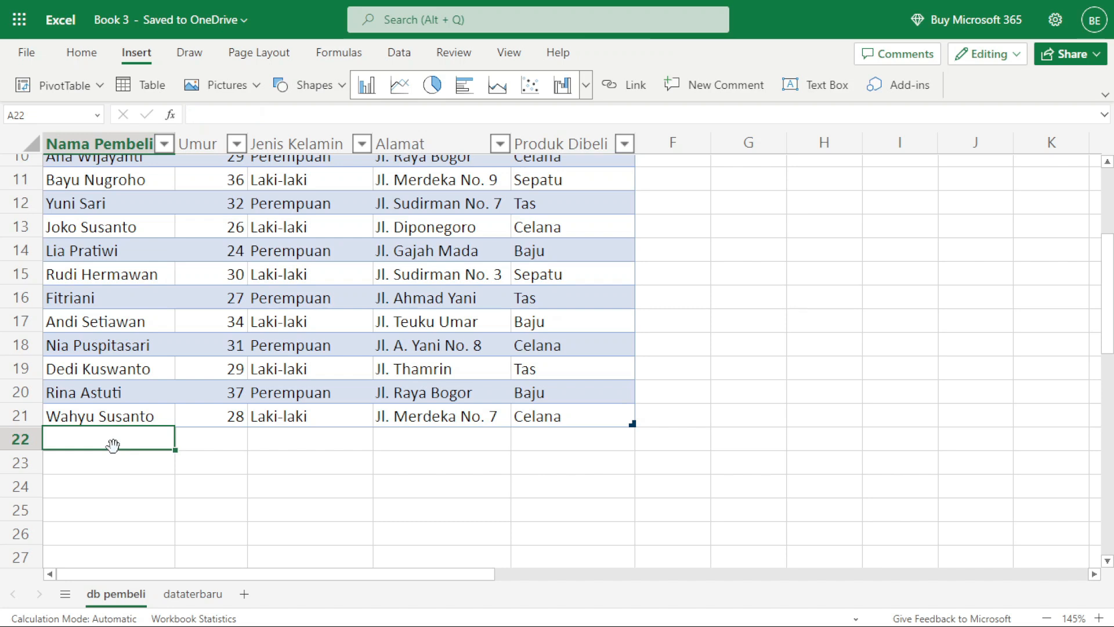
{"action": "key", "text": "Return"}
{"action": "left_click", "coordinate": [174, 595]}
{"action": "left_click", "coordinate": [88, 200]}
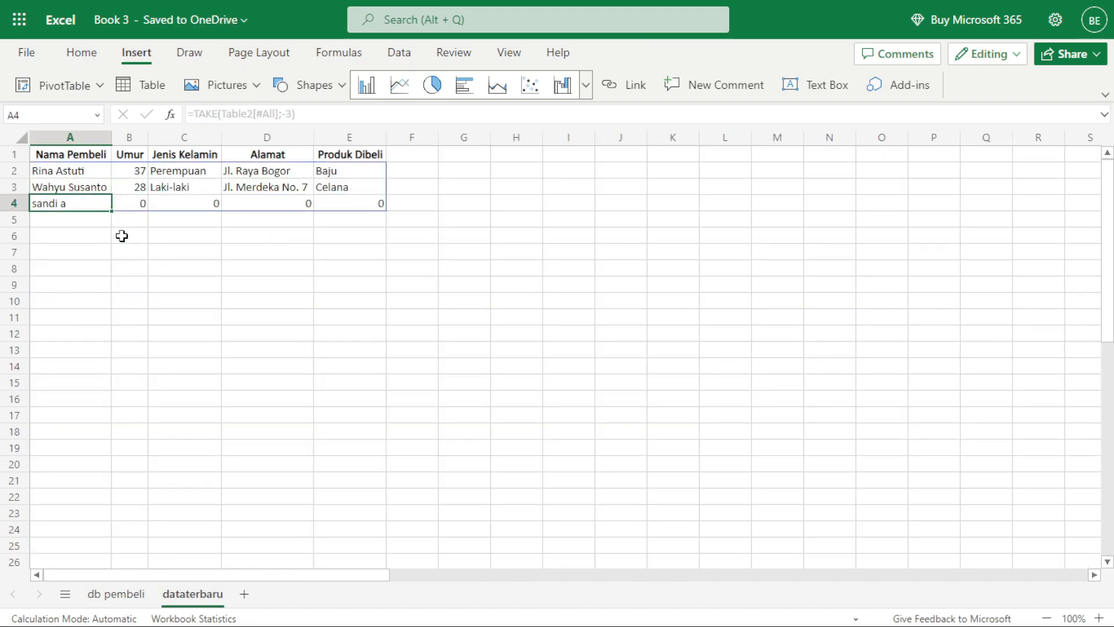
{"action": "left_click", "coordinate": [116, 593]}
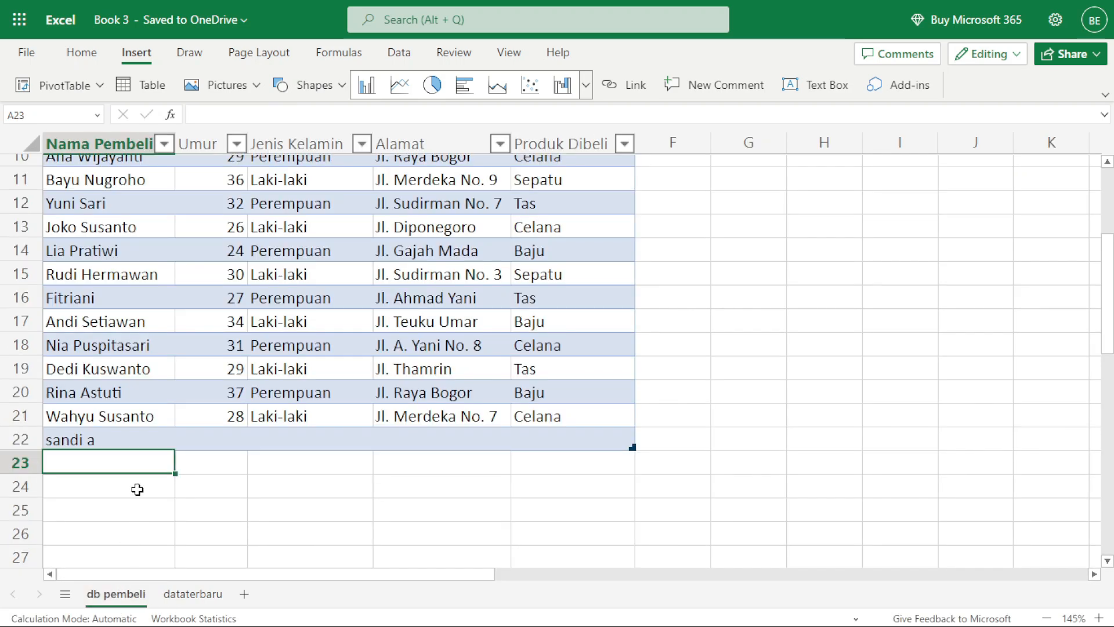
- Add two more buyer names in cells A23 and A24 of the db pembeli table and check A2:E4 on the dataterbaru sheet
{"action": "type", "text": "budia"}
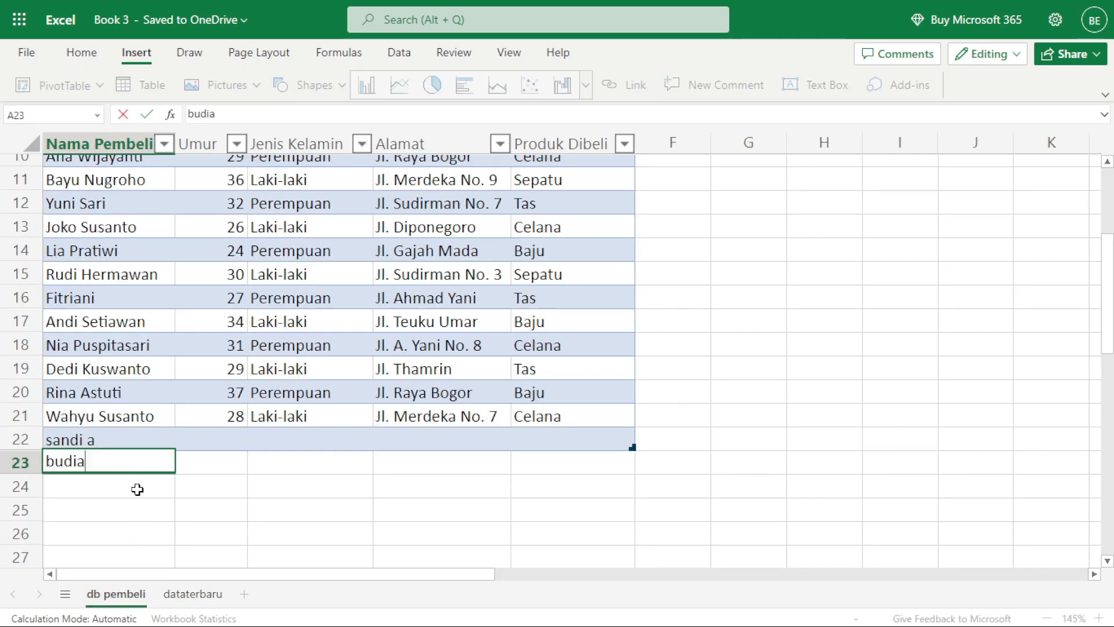
{"action": "key", "text": "Return"}
{"action": "type", "text": "salma"}
{"action": "key", "text": "Return"}
{"action": "left_click", "coordinate": [183, 593]}
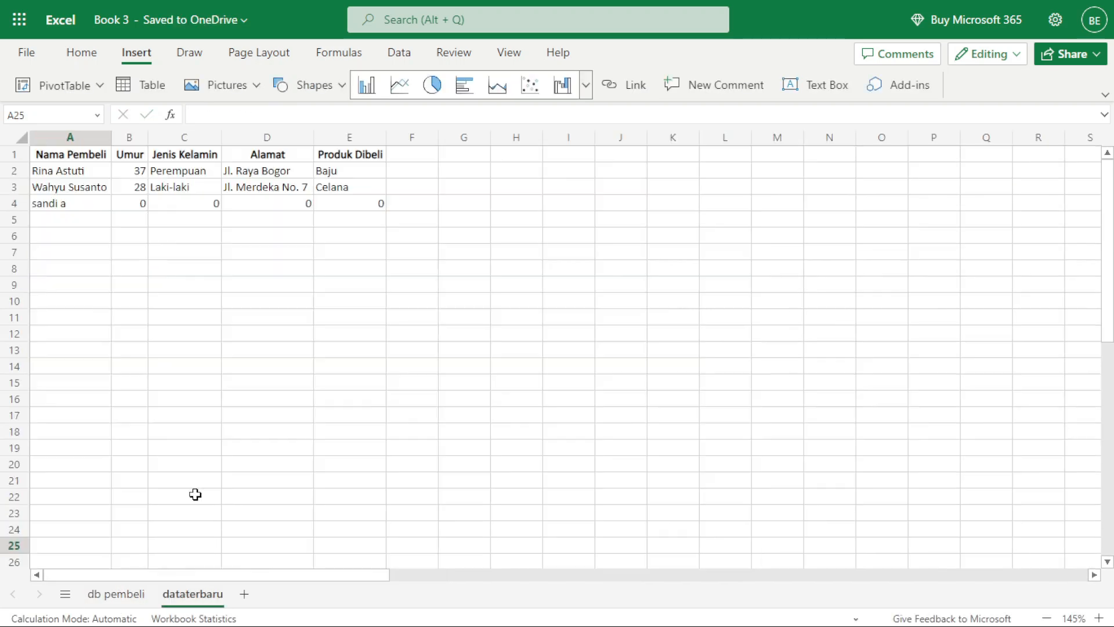
{"action": "mouse_move", "coordinate": [85, 172]}
{"action": "left_mouse_down"}
{"action": "mouse_move", "coordinate": [209, 199]}
{"action": "mouse_move", "coordinate": [348, 205]}
{"action": "left_mouse_up"}
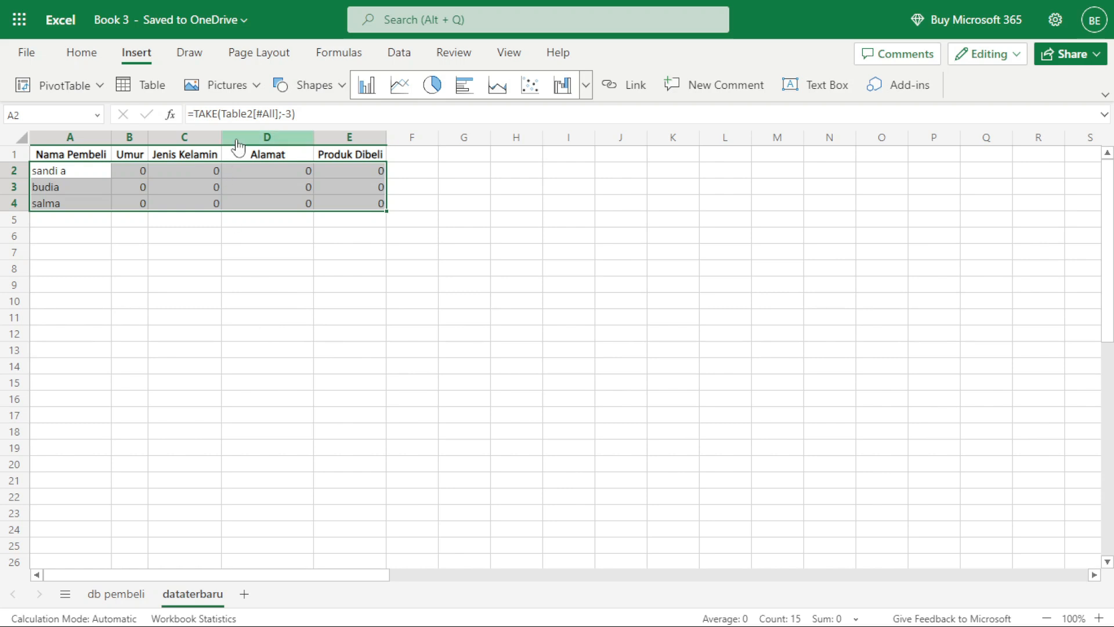
- Delete the trial buyer rows 22 to 24 from the db pembeli sheet and check the latest records on the dataterbaru sheet
{"action": "left_click", "coordinate": [115, 594]}
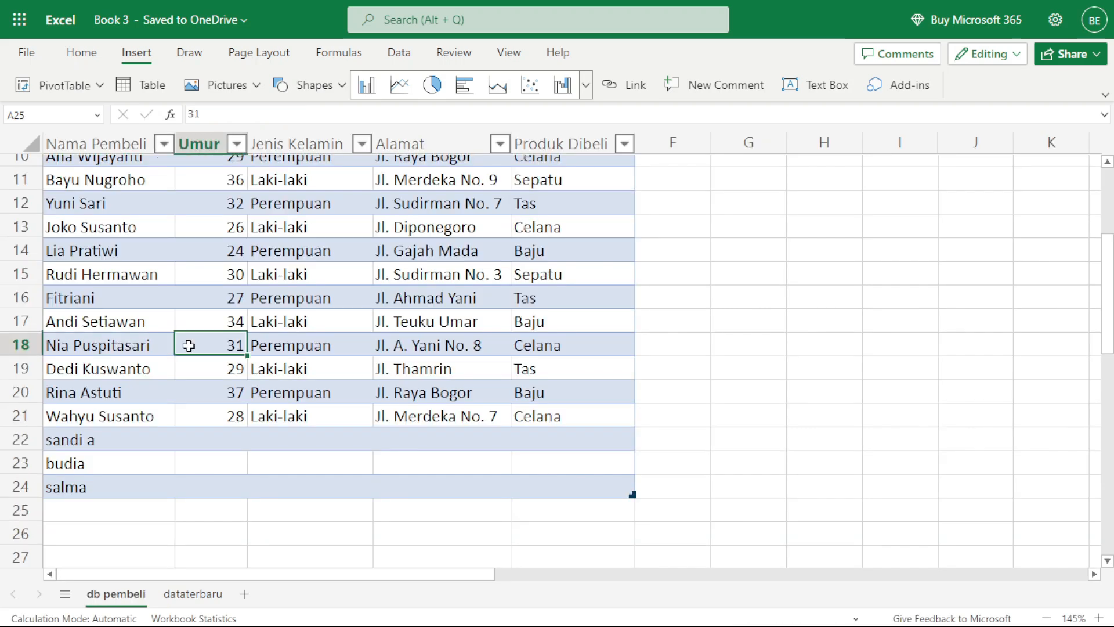
{"action": "left_click", "coordinate": [125, 456]}
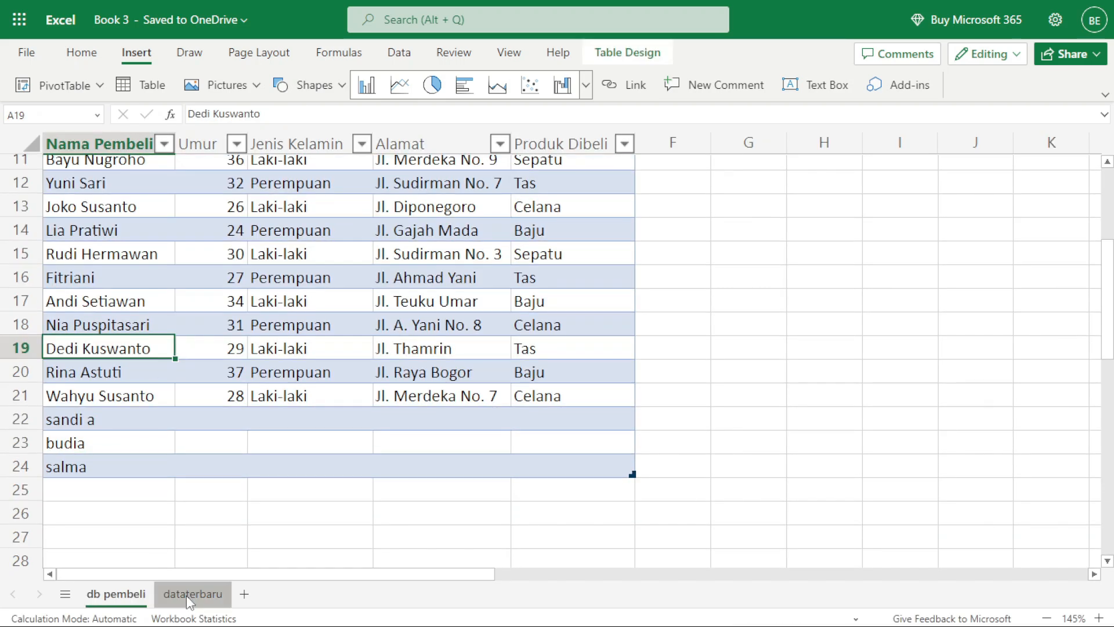
{"action": "left_click", "coordinate": [24, 418]}
{"action": "left_click_drag", "start_coordinate": [24, 415], "coordinate": [21, 467]}
{"action": "left_click", "coordinate": [23, 422]}
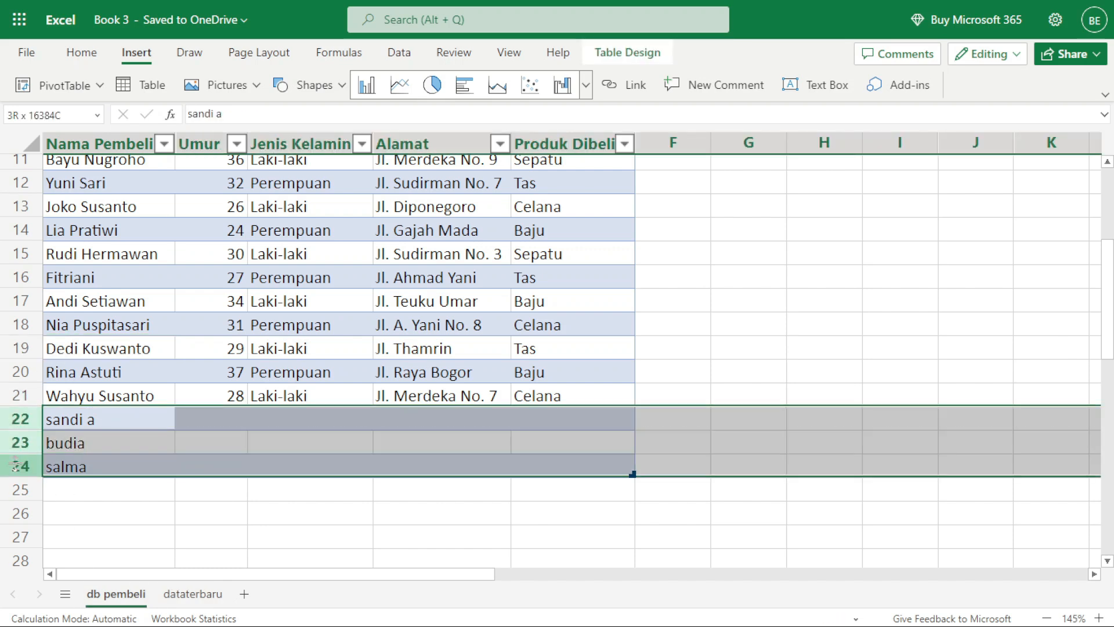
{"action": "right_click", "coordinate": [20, 467]}
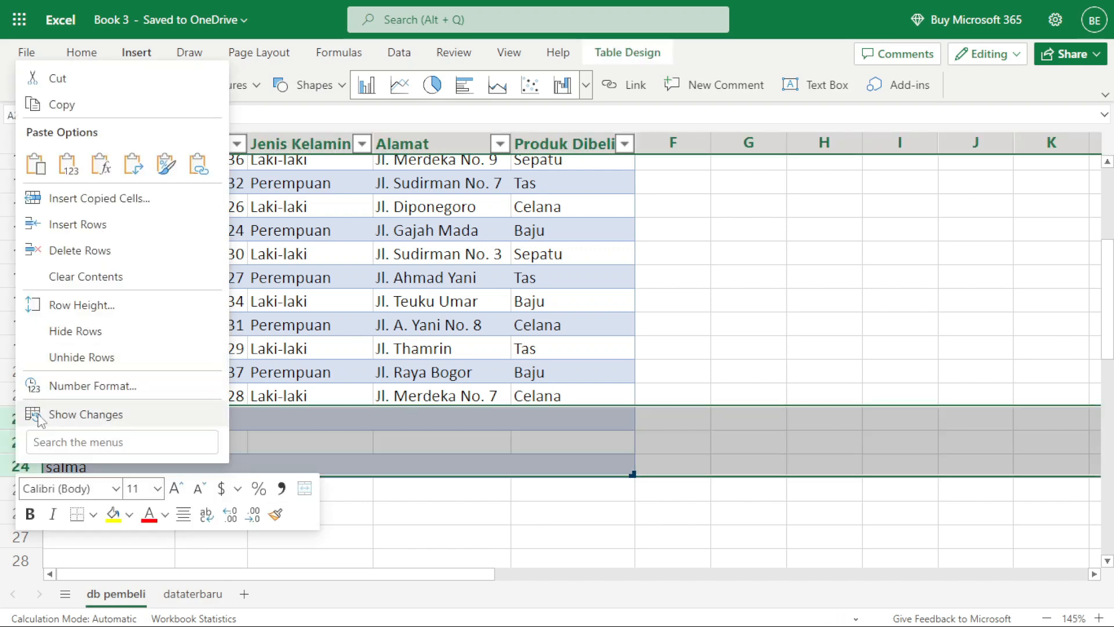
{"action": "left_click", "coordinate": [112, 250]}
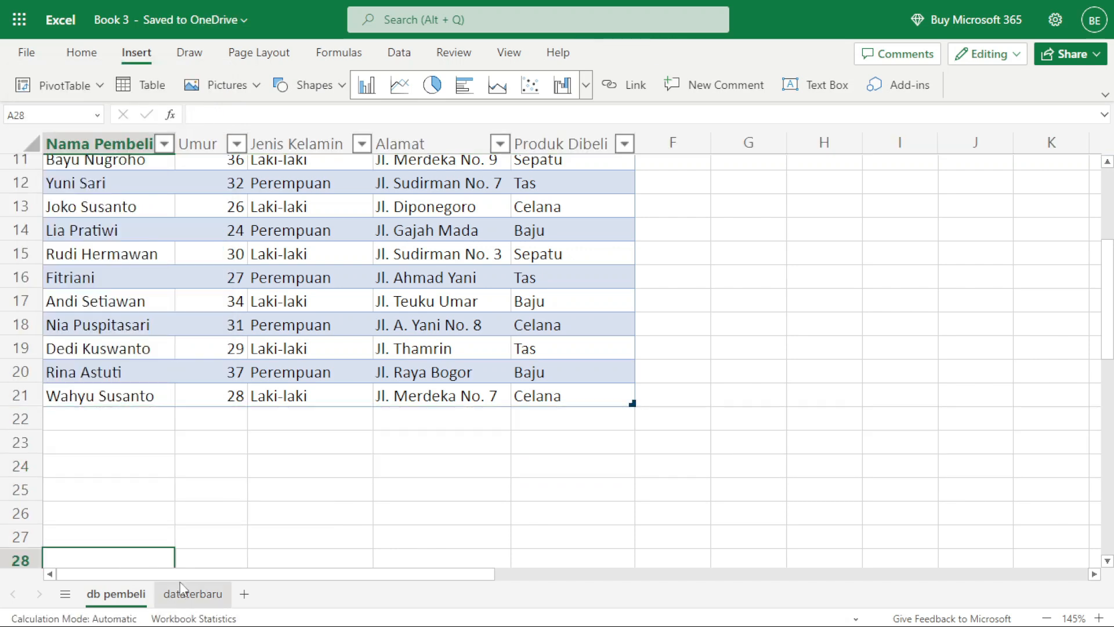
{"action": "left_click", "coordinate": [193, 593]}
{"action": "left_click", "coordinate": [227, 331]}
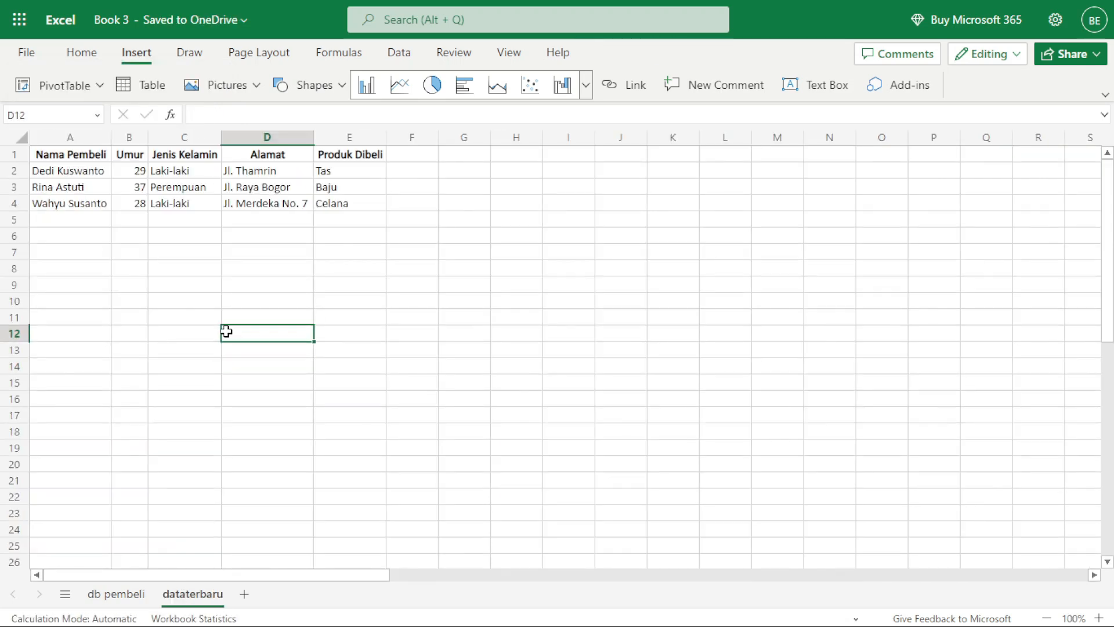
{"action": "left_click", "coordinate": [99, 237]}
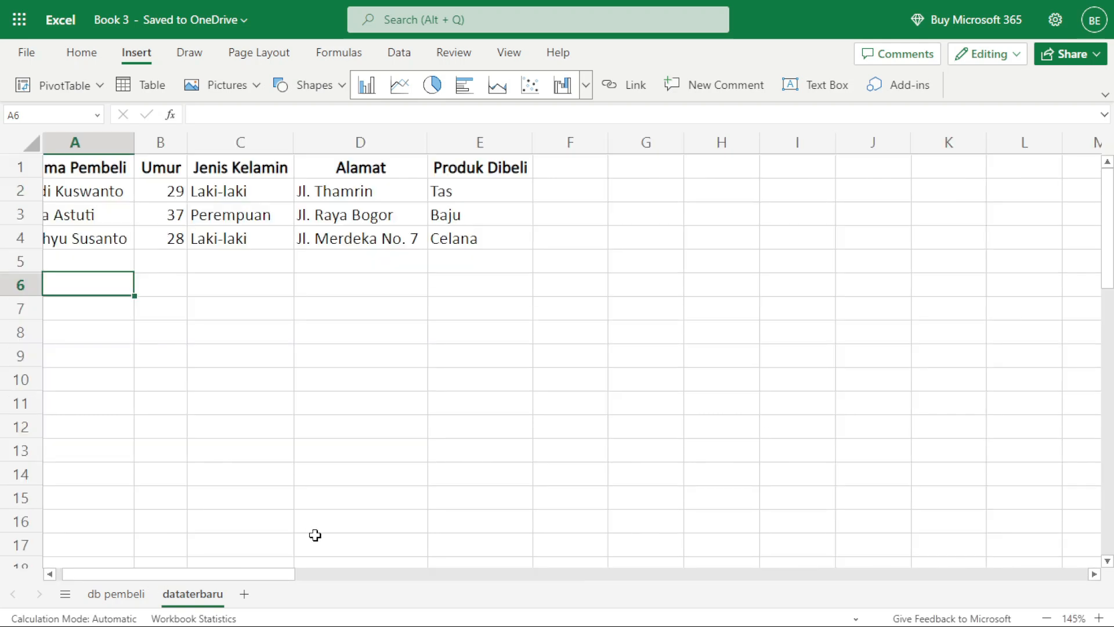